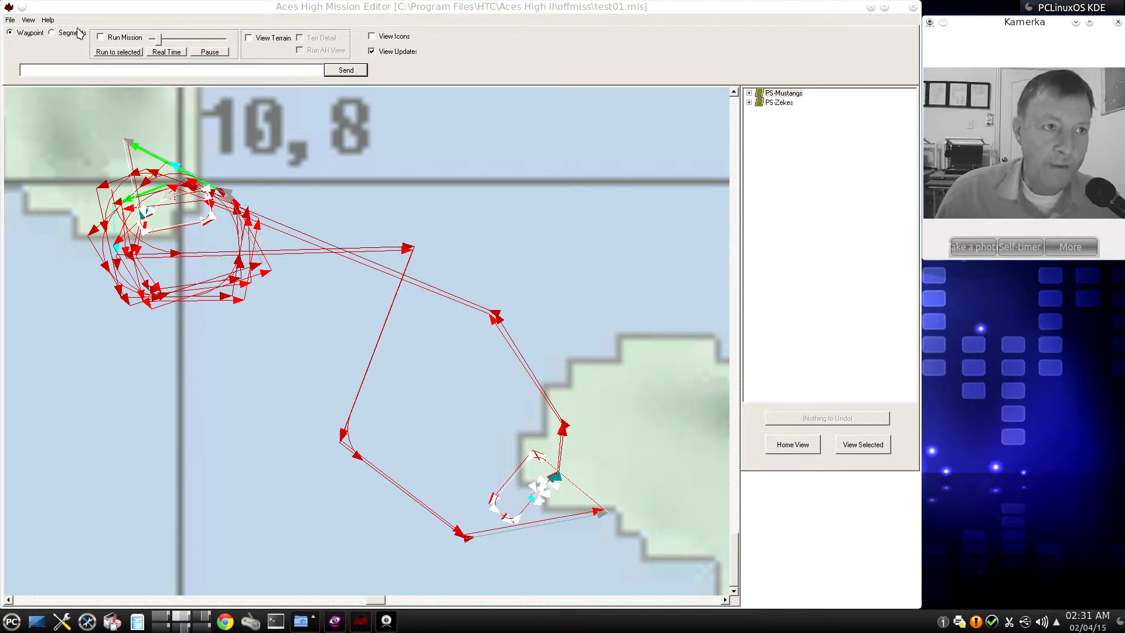
{"action": "left_click", "coordinate": [10, 21]}
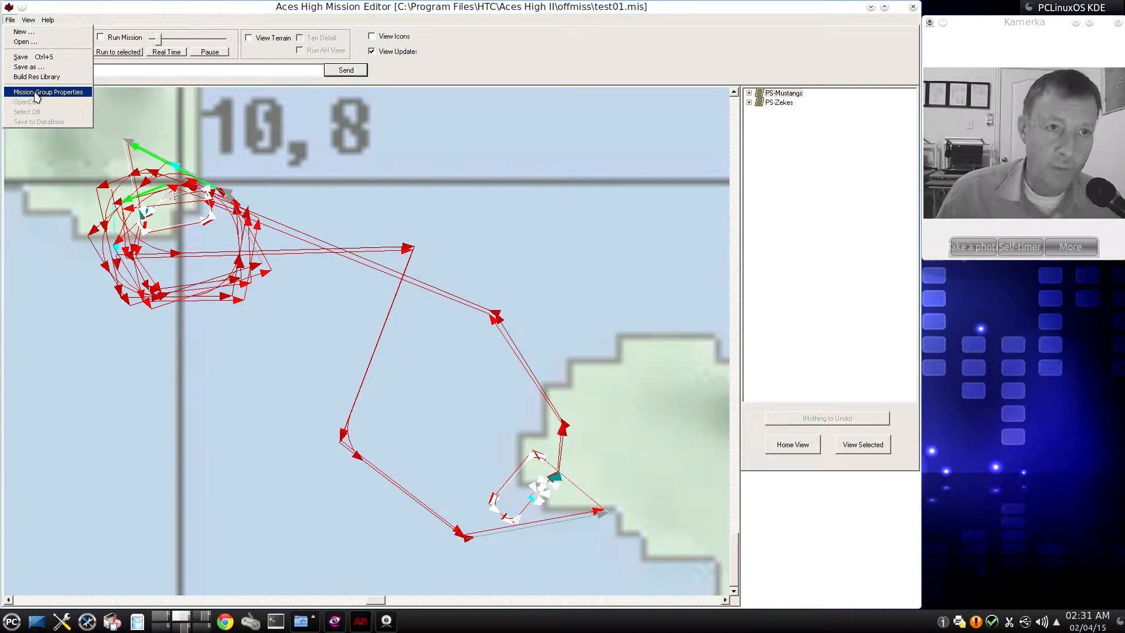
{"action": "left_click", "coordinate": [636, 27]}
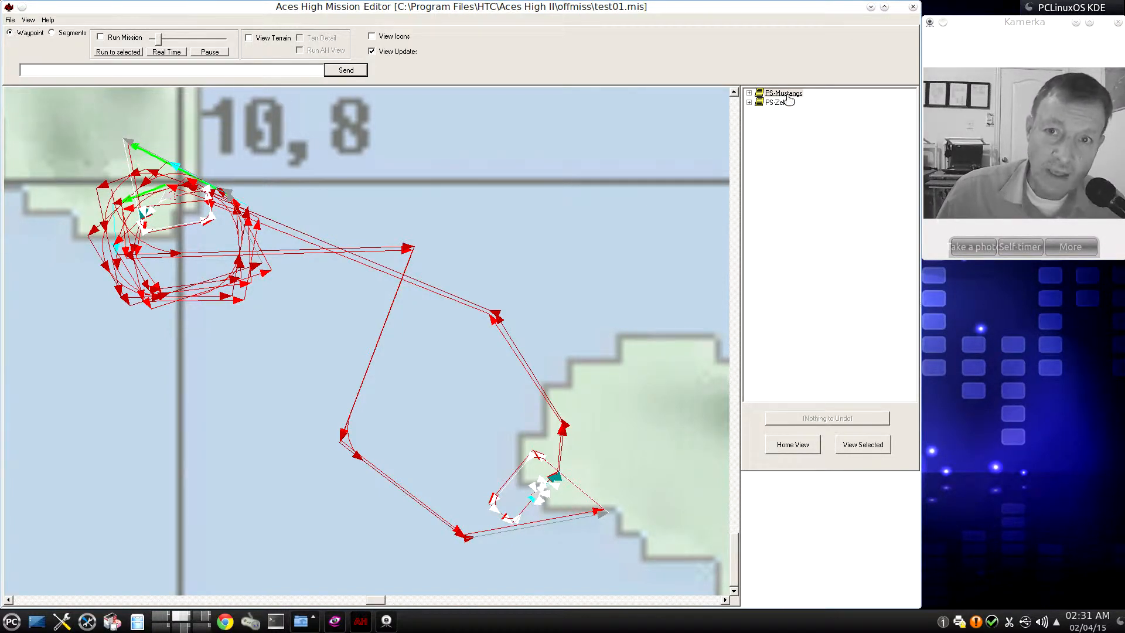
Step: Expand the PS-Mustangs mission, its Bish flight and waypoints WP 0 through WP 7 to examine their segments
{"action": "left_click", "coordinate": [749, 94]}
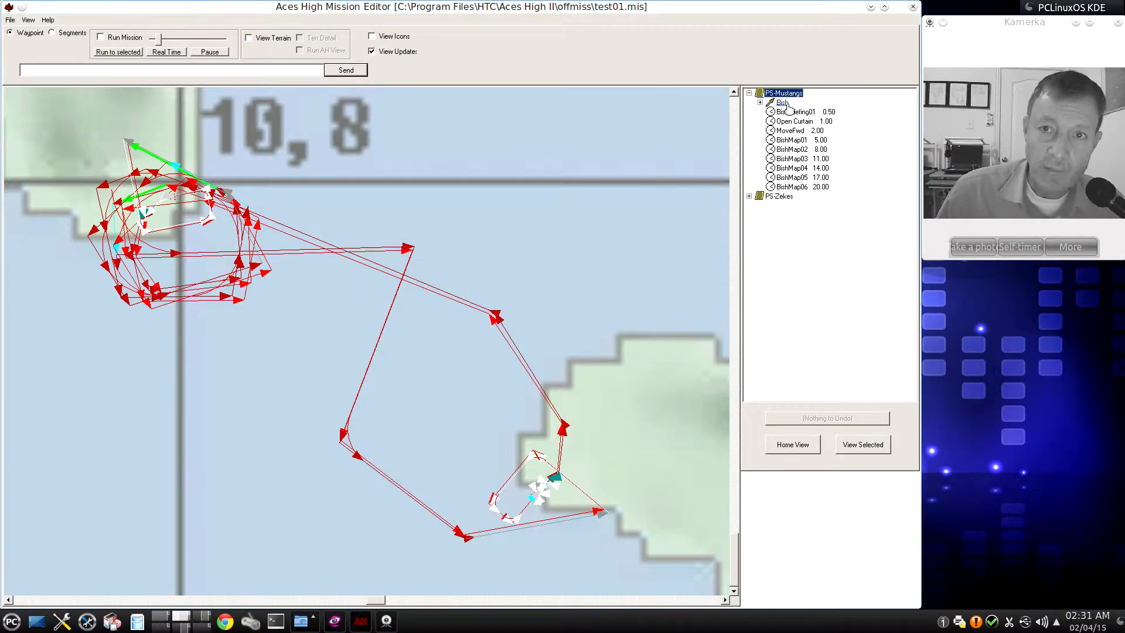
{"action": "left_click", "coordinate": [760, 103]}
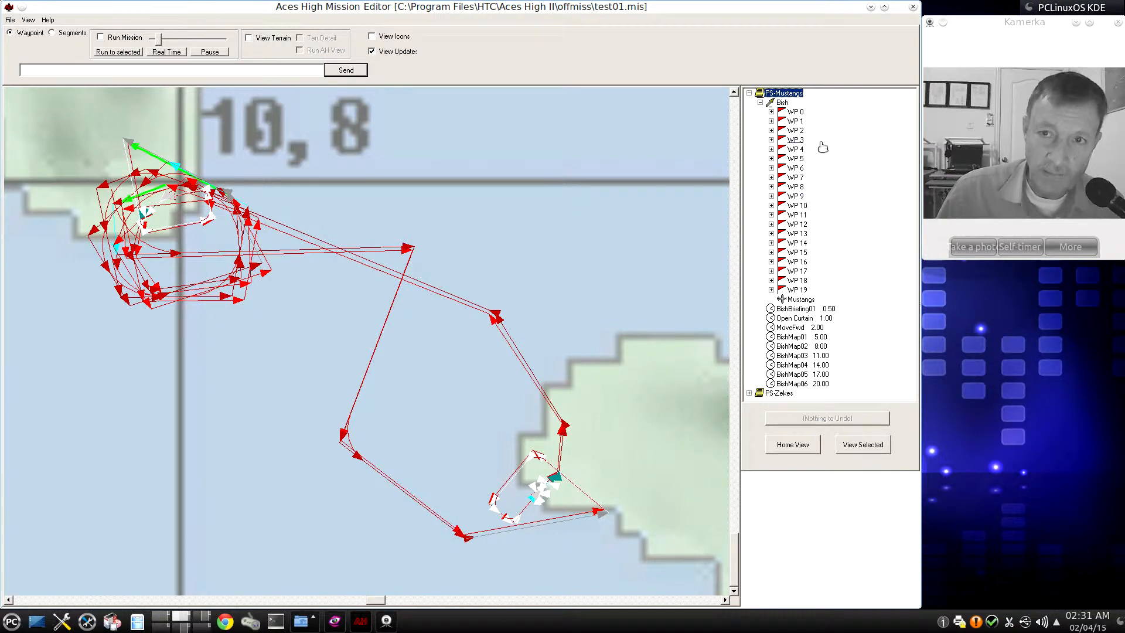
{"action": "left_click", "coordinate": [771, 111]}
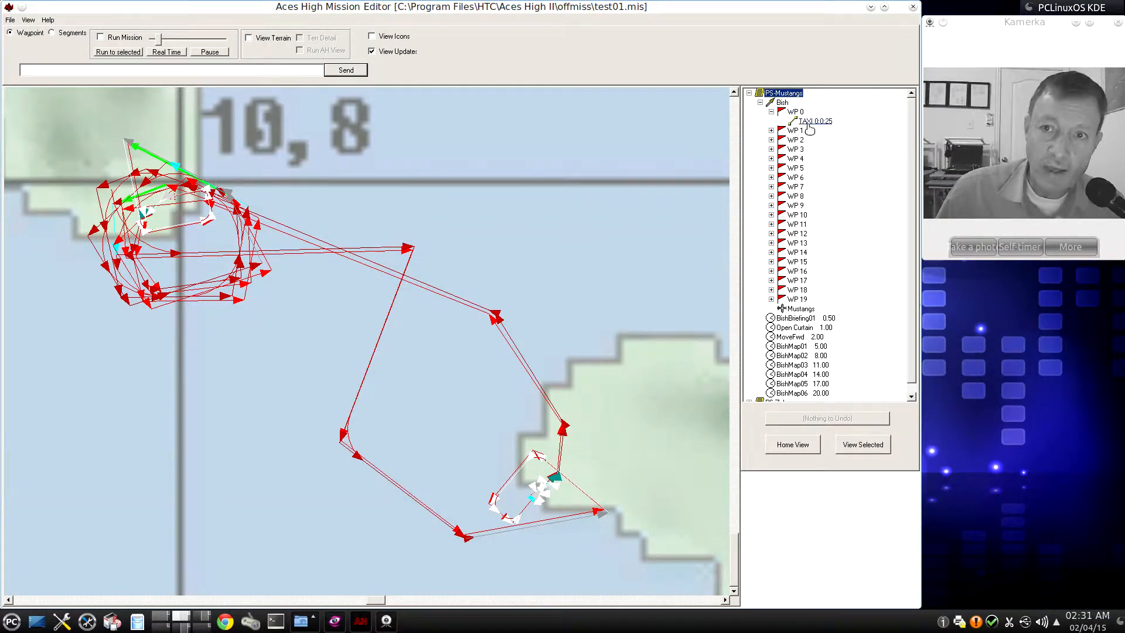
{"action": "left_click", "coordinate": [771, 130]}
{"action": "left_click", "coordinate": [771, 149]}
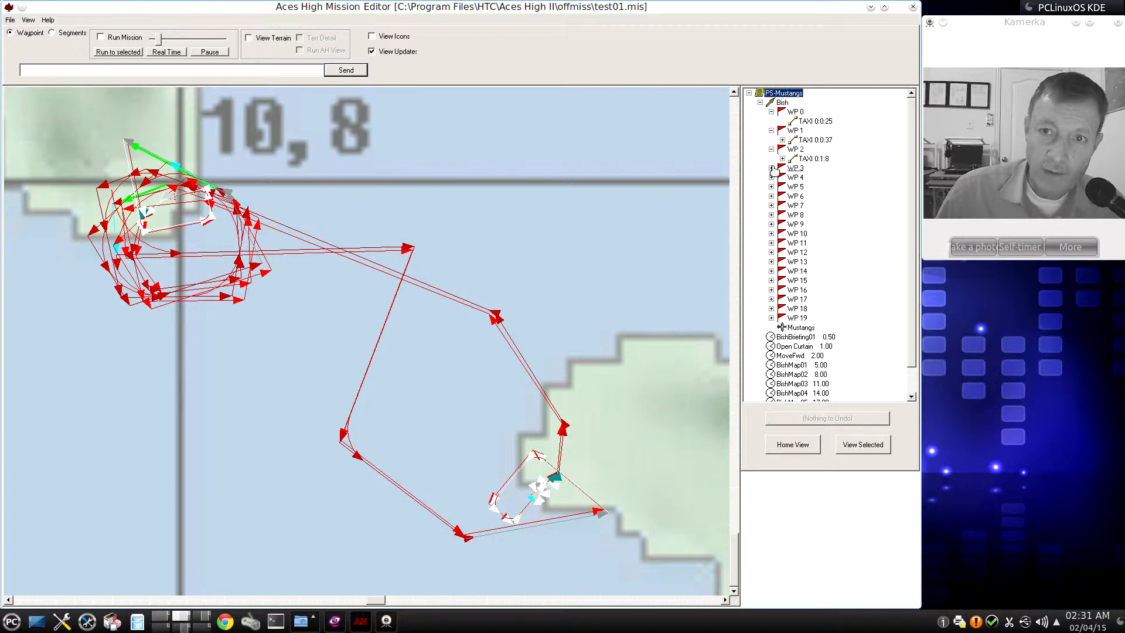
{"action": "left_click", "coordinate": [771, 168]}
{"action": "left_click", "coordinate": [771, 186]}
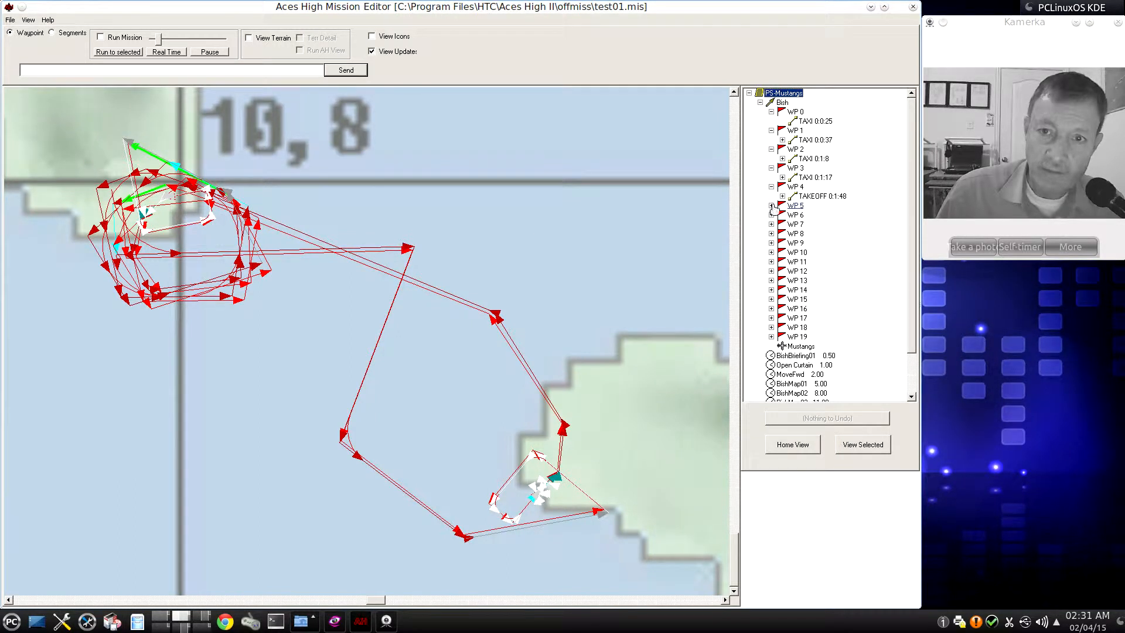
{"action": "left_click", "coordinate": [771, 205]}
{"action": "left_click", "coordinate": [771, 224]}
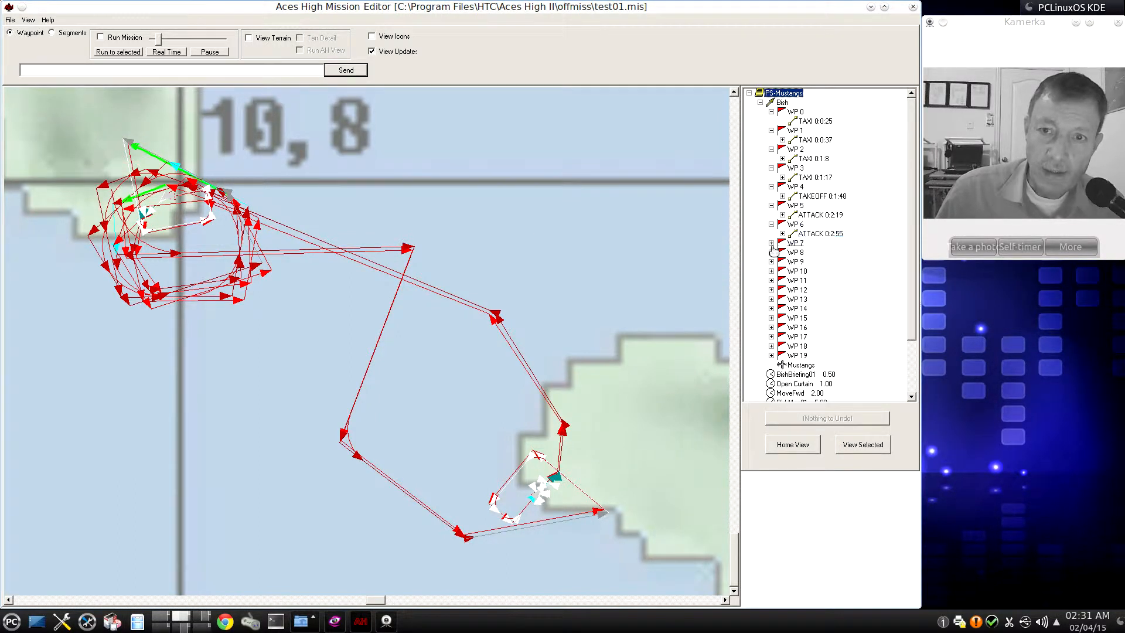
{"action": "left_click", "coordinate": [771, 243]}
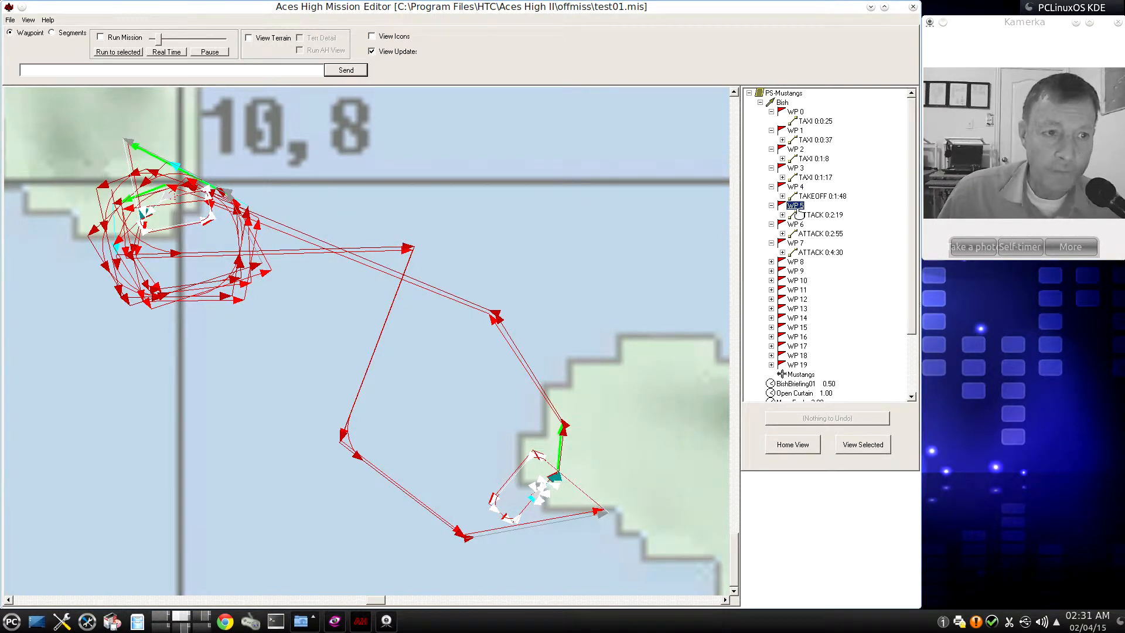
Step: Select the ATTACK segment under WP 5 and examine its flight path on the map close to the departure airfield
{"action": "left_click", "coordinate": [811, 216]}
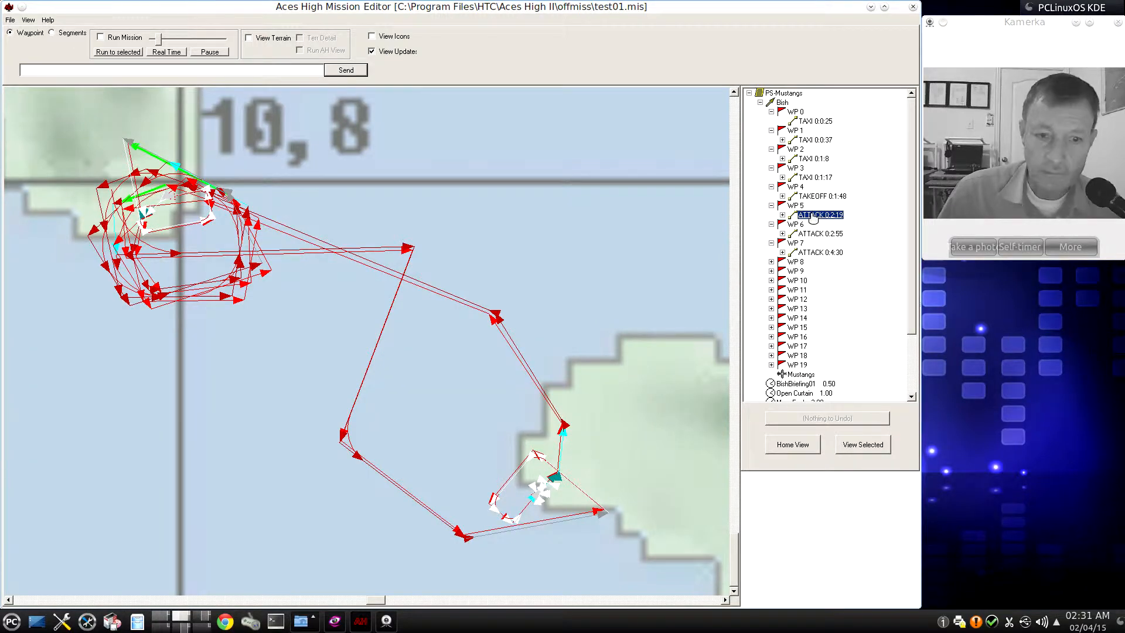
{"action": "key", "text": "Up"}
{"action": "key", "text": "Up"}
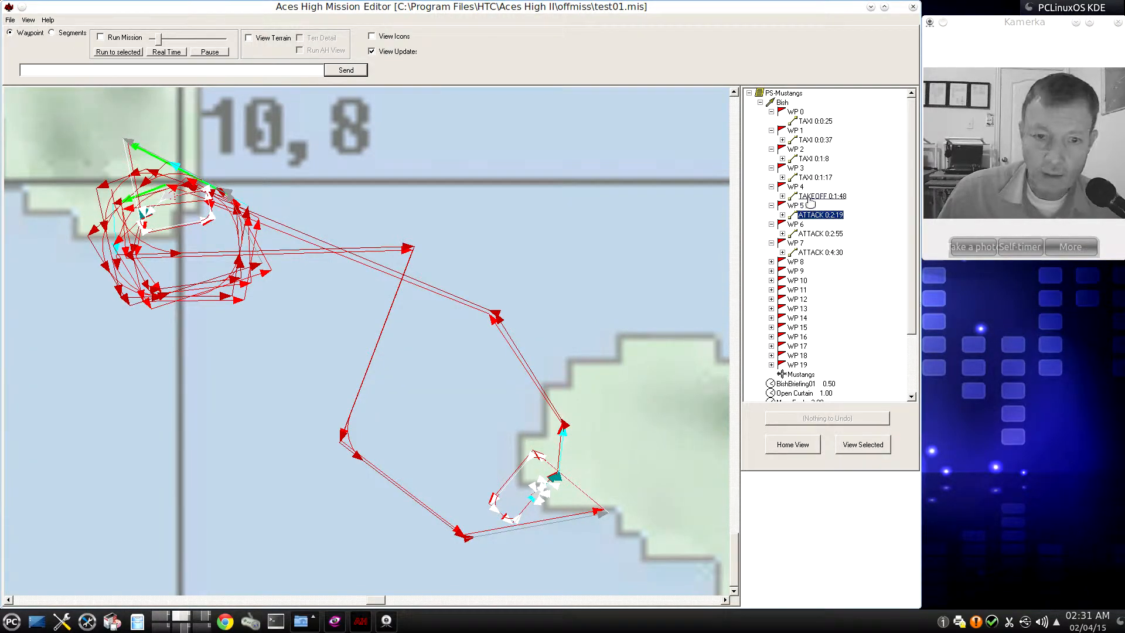
{"action": "left_click", "coordinate": [818, 217]}
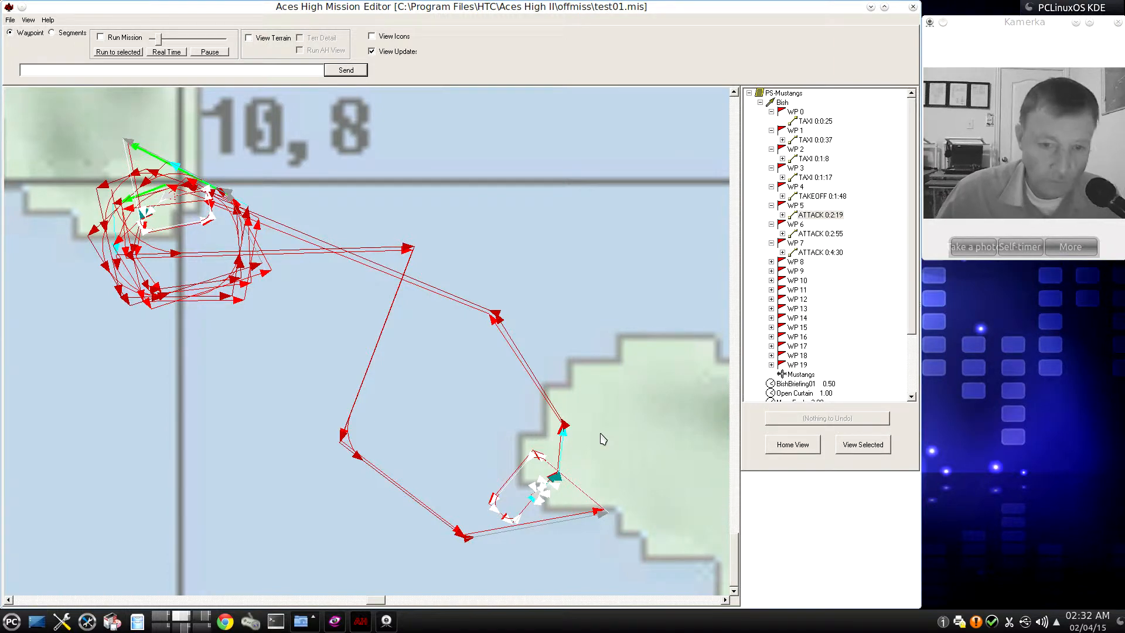
{"action": "scroll", "coordinate": [603, 439], "scroll_direction": "up", "scroll_amount": 4}
{"action": "left_click_drag", "start_coordinate": [580, 359], "coordinate": [489, 279]}
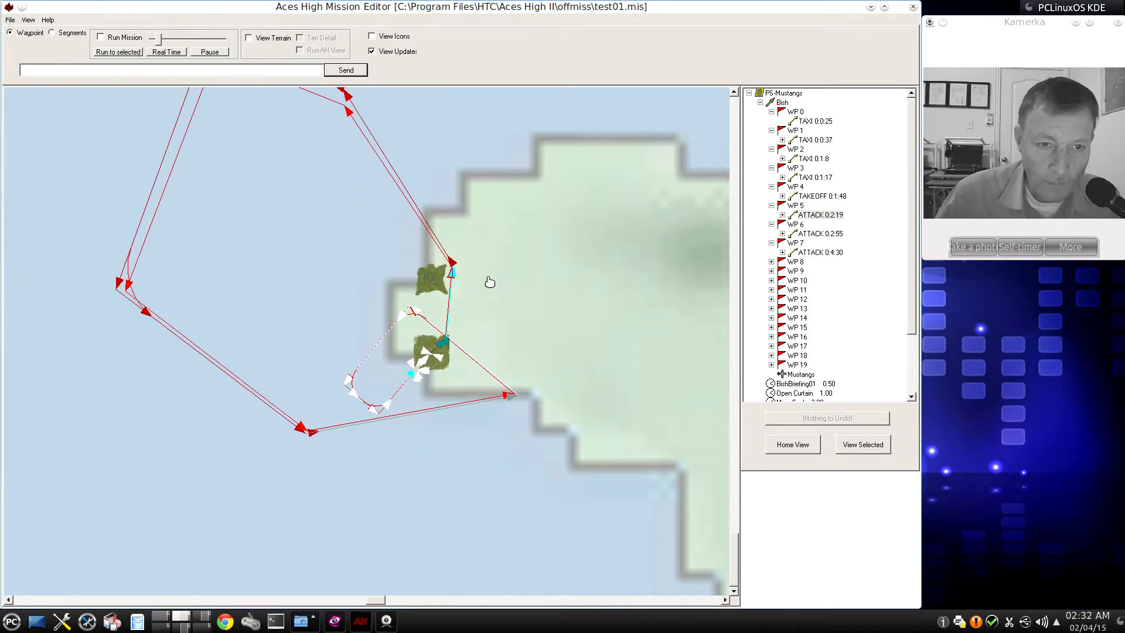
{"action": "scroll", "coordinate": [504, 299], "scroll_direction": "up", "scroll_amount": 4}
{"action": "left_click_drag", "start_coordinate": [638, 284], "coordinate": [448, 355]}
{"action": "scroll", "coordinate": [479, 297], "scroll_direction": "up", "scroll_amount": 1}
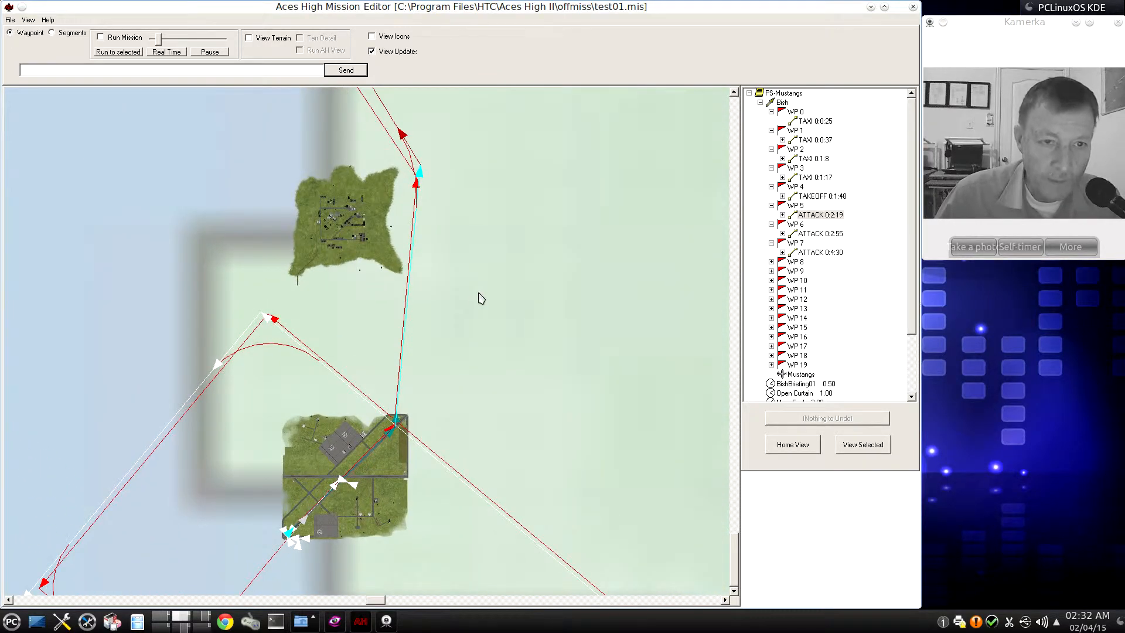
Step: Compare WP 4's TAKEOFF segment with WP 5's ATTACK segment on the map and open the ATTACK segment's properties
{"action": "left_click", "coordinate": [815, 197]}
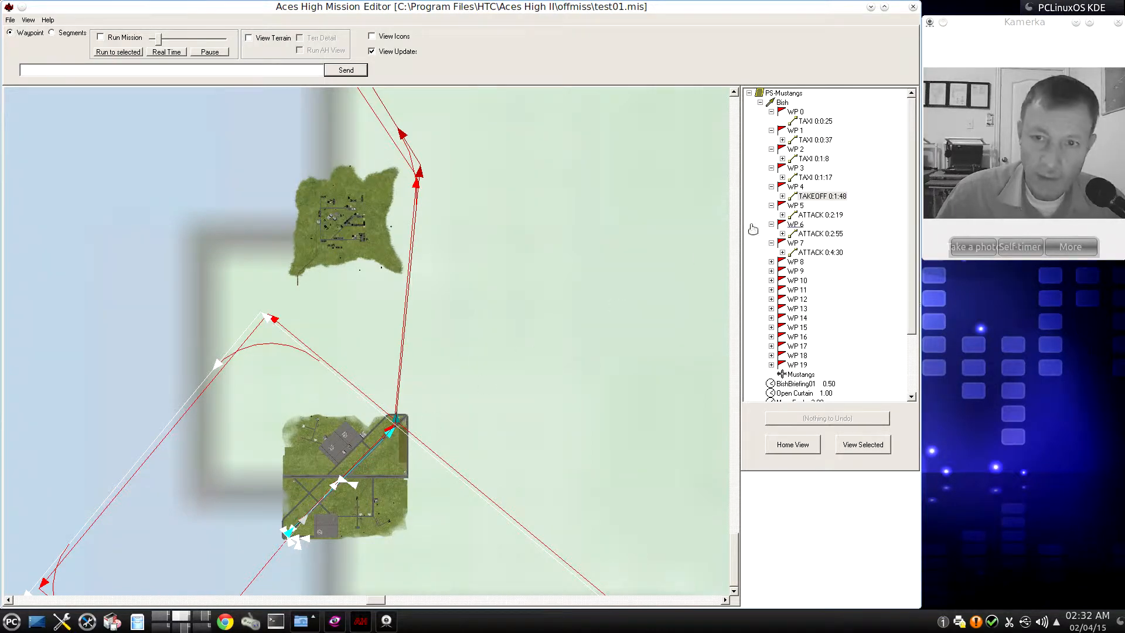
{"action": "left_click", "coordinate": [820, 215]}
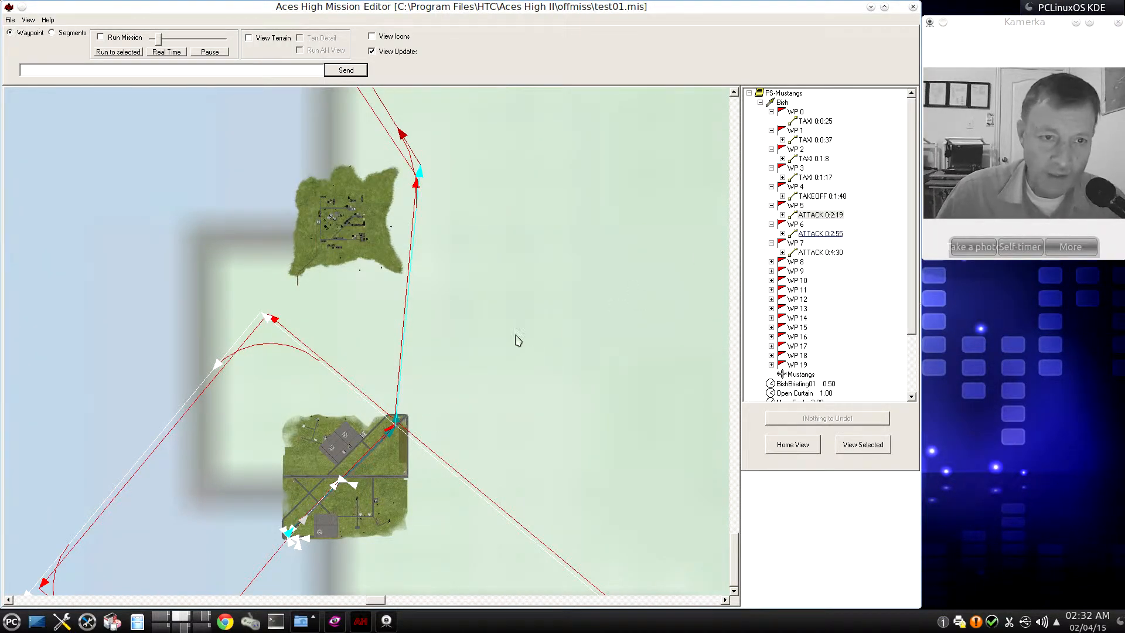
{"action": "right_click", "coordinate": [819, 216]}
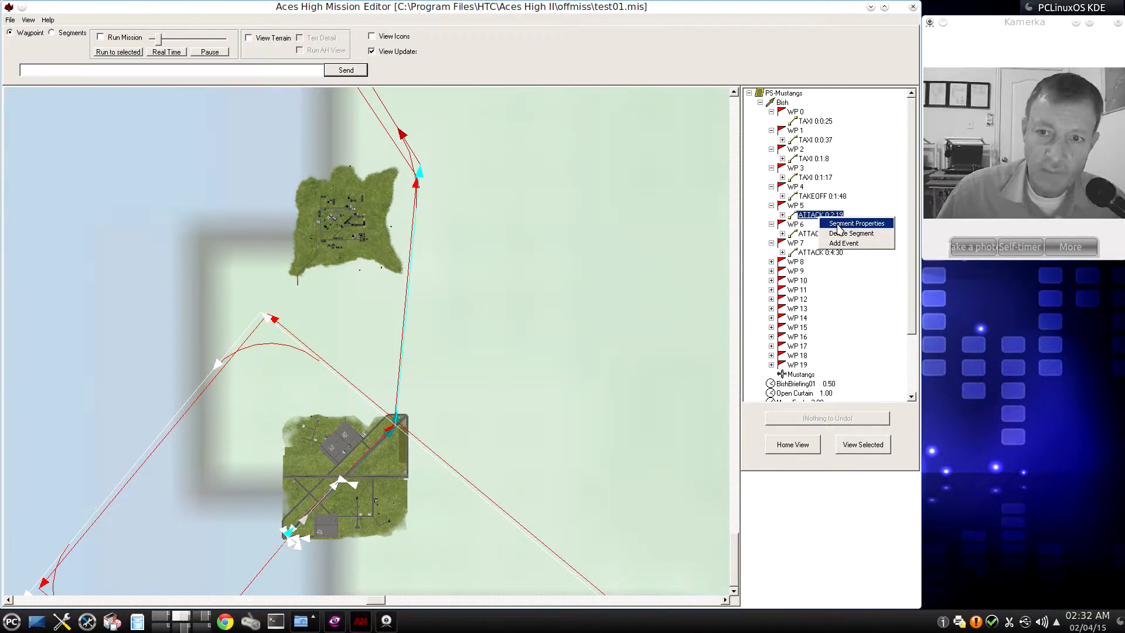
{"action": "left_click", "coordinate": [839, 225]}
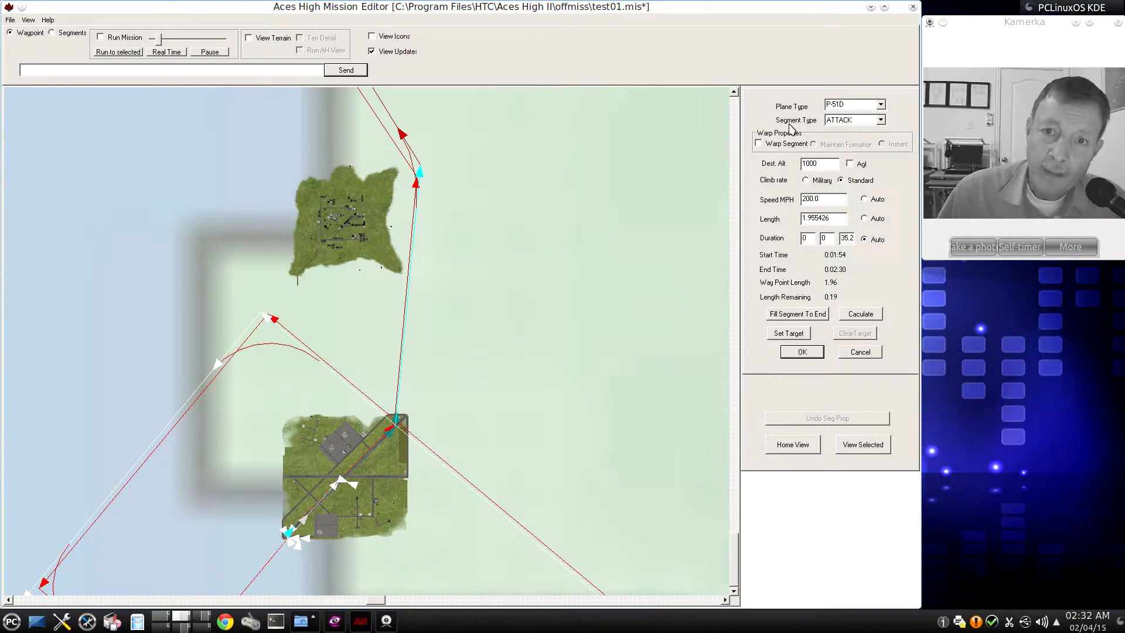
Step: Review the available segment types and set the WP 5 segment to CRUISE
{"action": "left_click", "coordinate": [881, 120]}
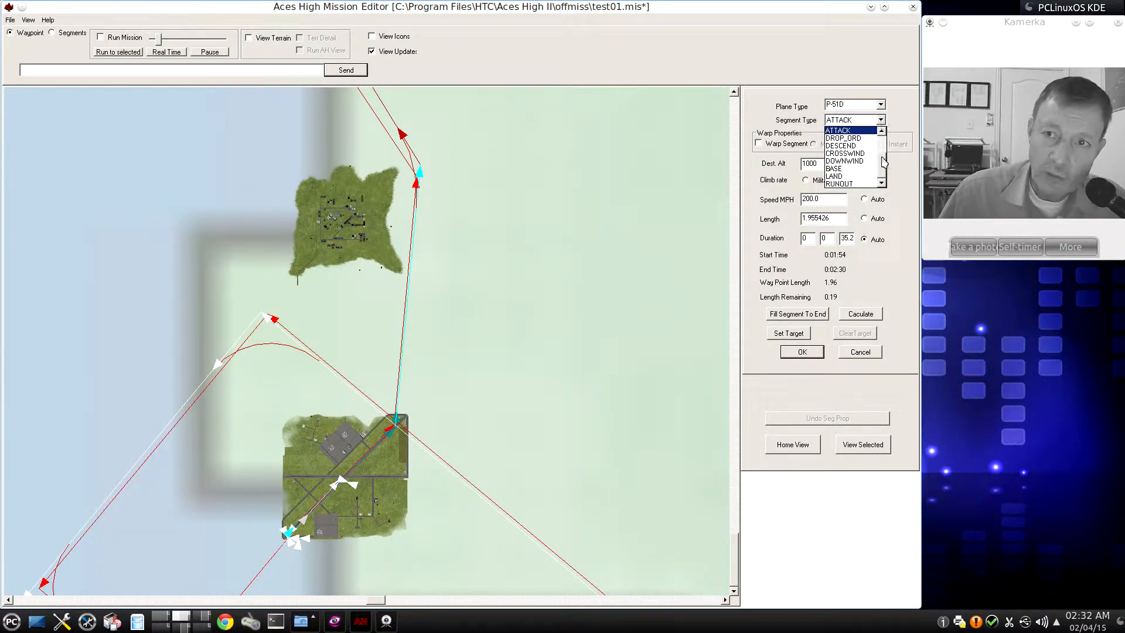
{"action": "mouse_move", "coordinate": [883, 151]}
{"action": "left_mouse_down"}
{"action": "mouse_move", "coordinate": [884, 167]}
{"action": "mouse_move", "coordinate": [885, 155]}
{"action": "left_mouse_up"}
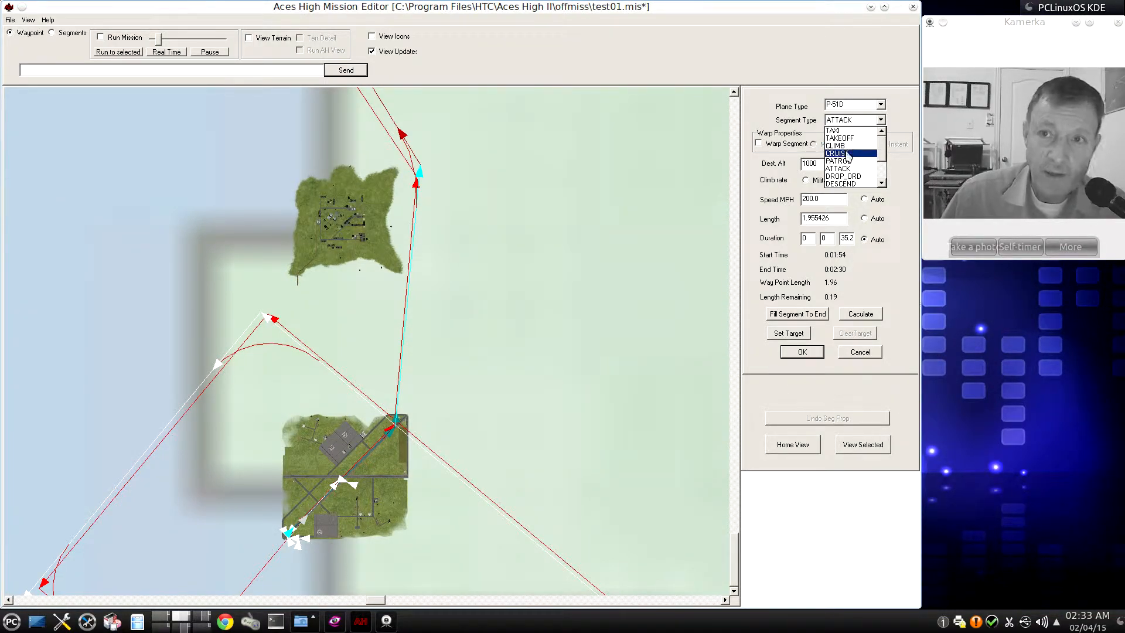
{"action": "left_click", "coordinate": [847, 170]}
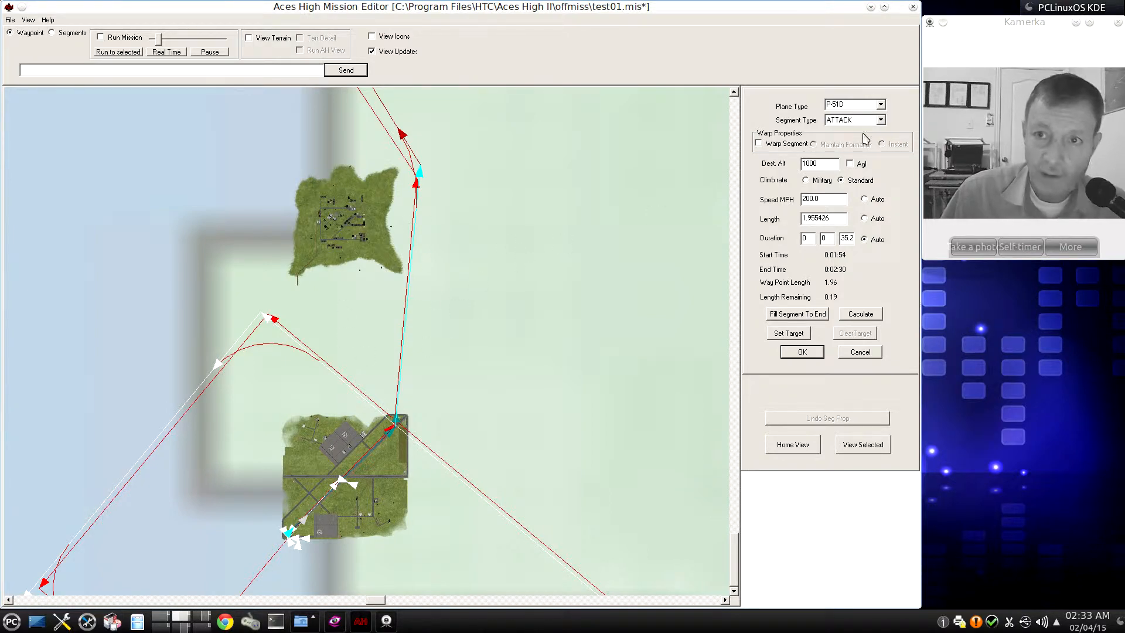
{"action": "left_click", "coordinate": [882, 120]}
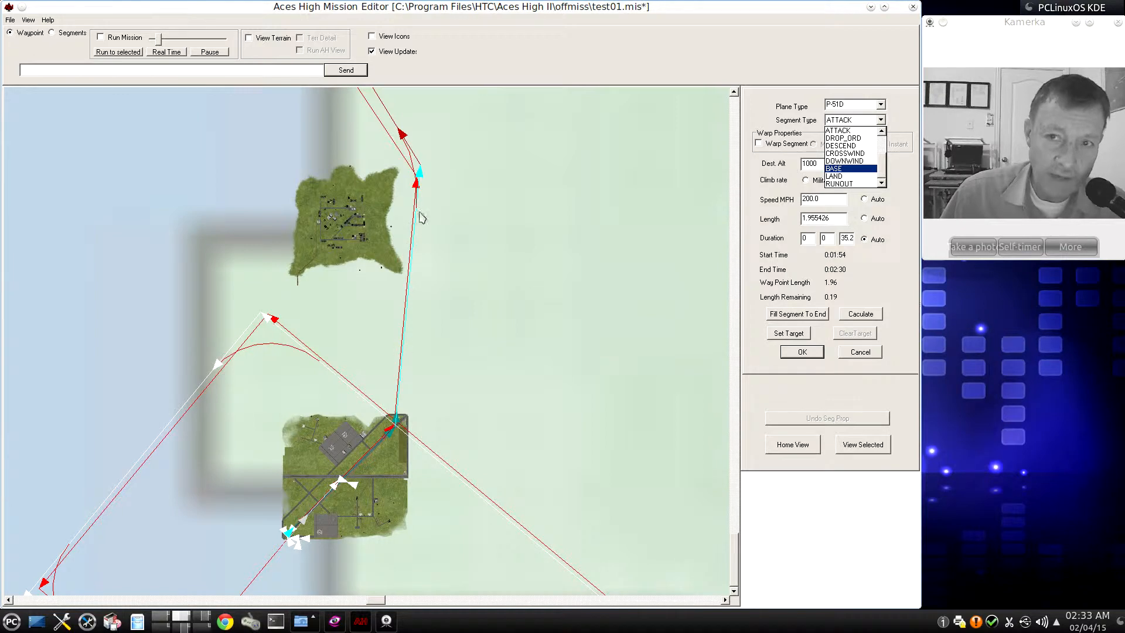
{"action": "left_click_drag", "start_coordinate": [883, 164], "coordinate": [884, 146]}
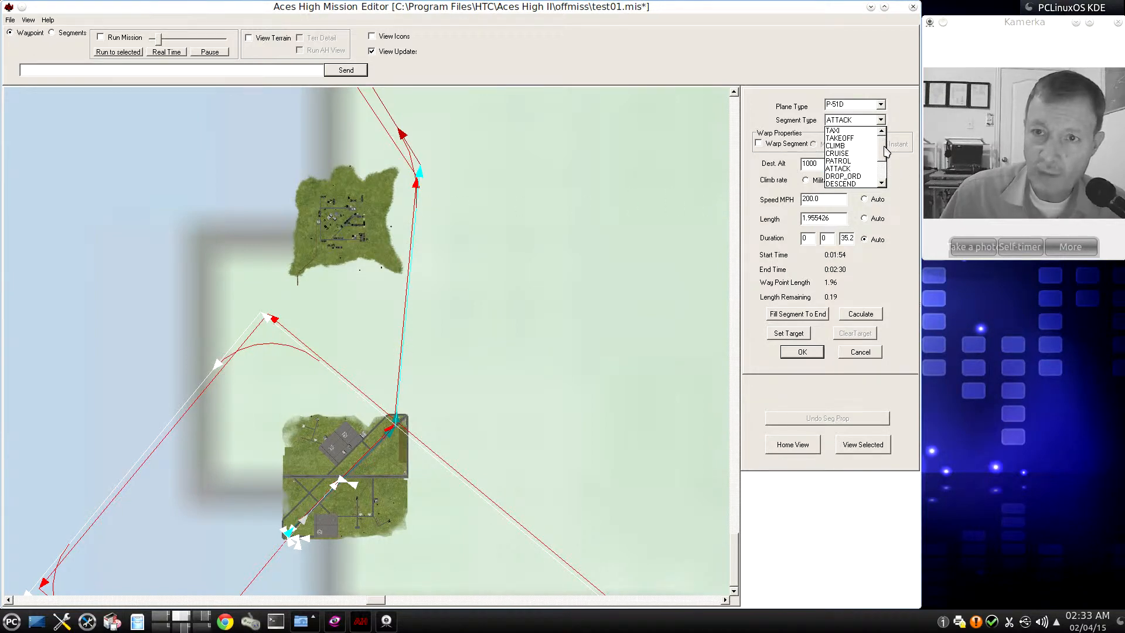
{"action": "left_click", "coordinate": [838, 153]}
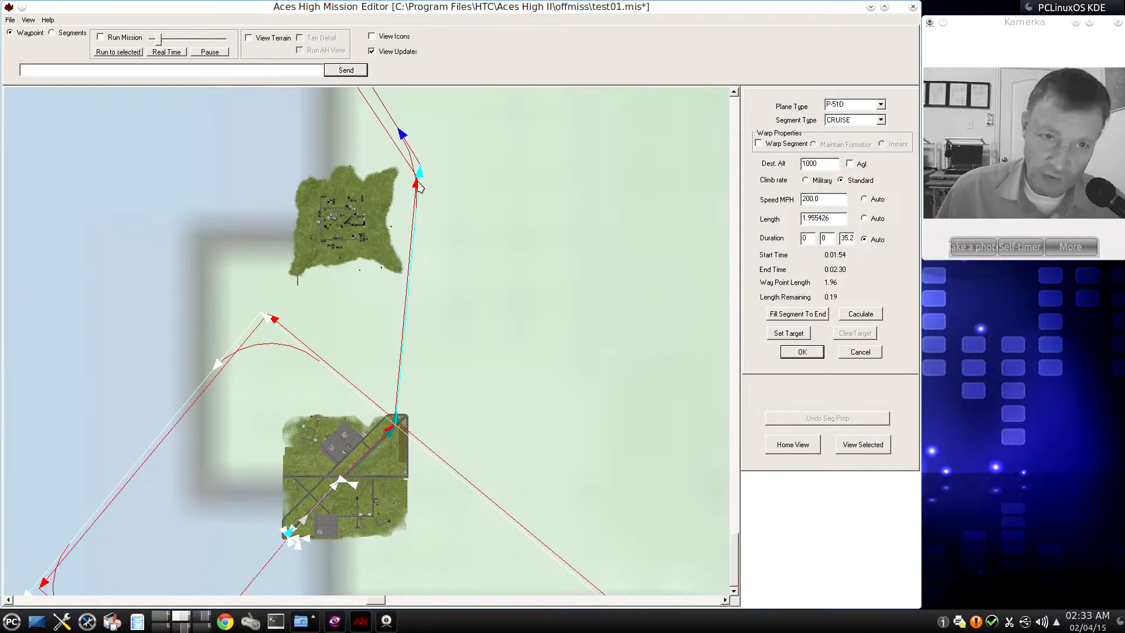
Step: Try the PATROL type on the WP 5 segment and return it to ATTACK
{"action": "left_click", "coordinate": [881, 121]}
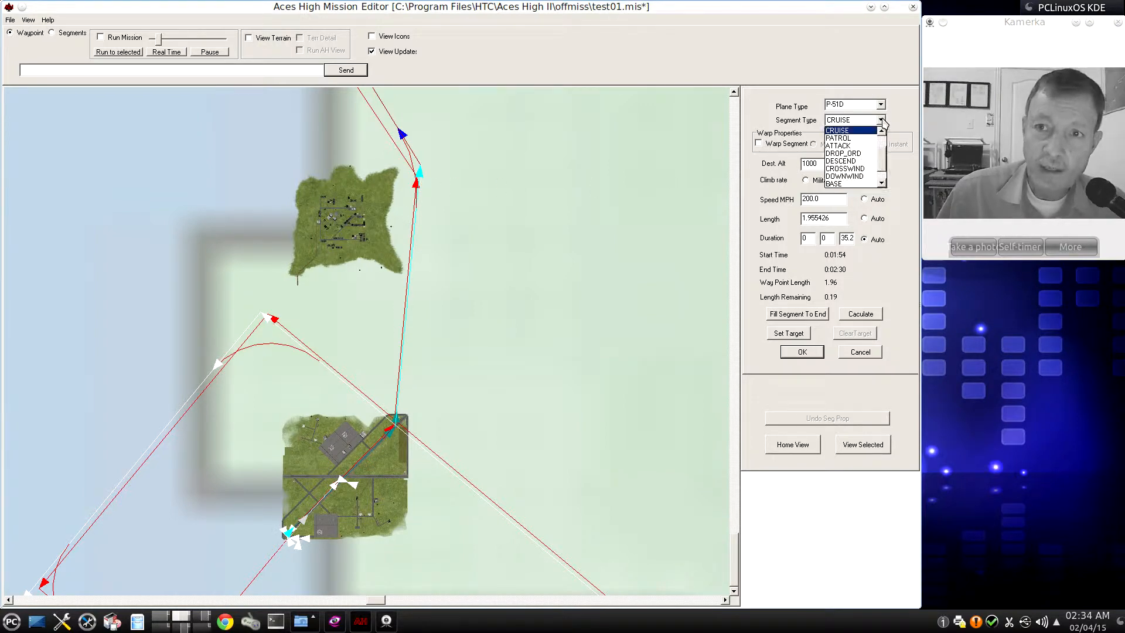
{"action": "left_click", "coordinate": [851, 138]}
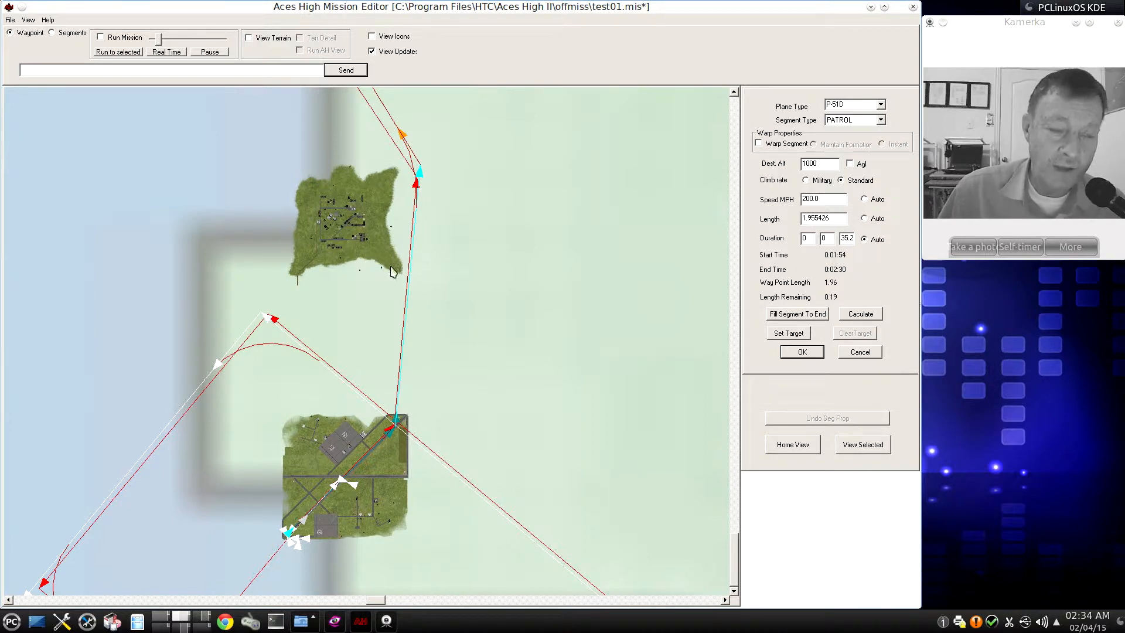
{"action": "left_click", "coordinate": [879, 120]}
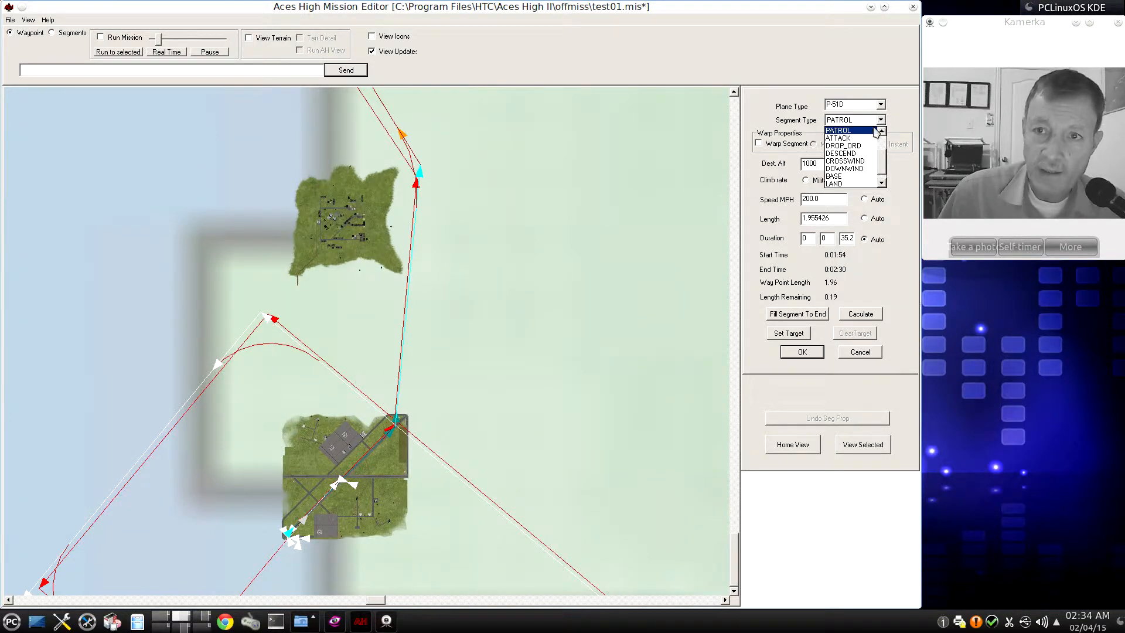
{"action": "left_click", "coordinate": [843, 142]}
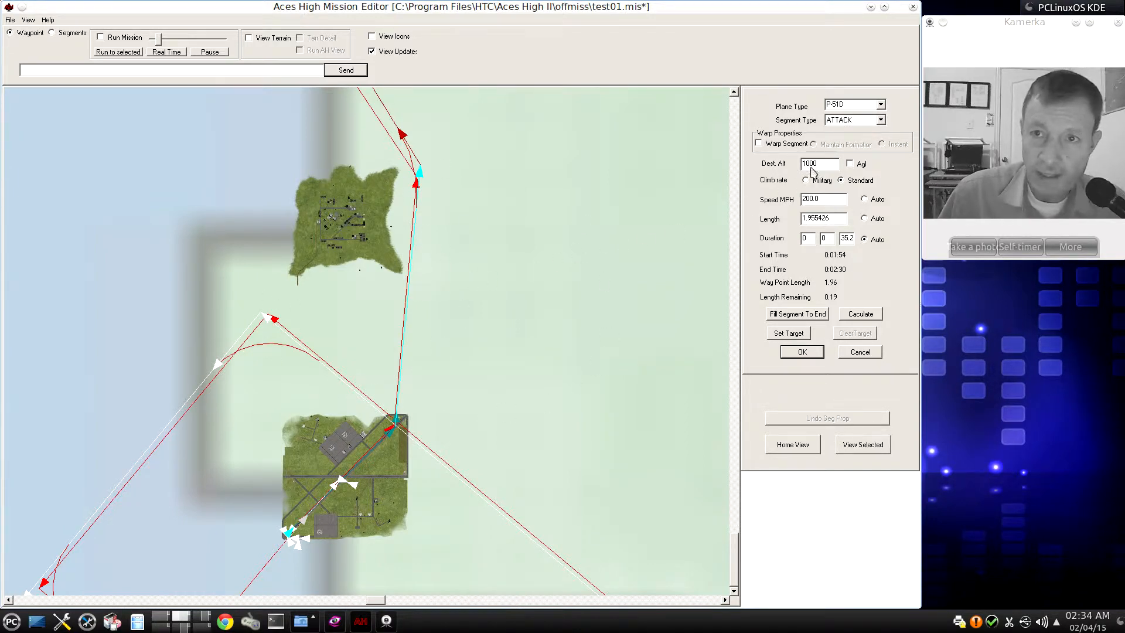
Step: Review the segment types up to DESCEND and try the DROP_ORD type with a target on the WP 5 segment
{"action": "left_click", "coordinate": [881, 120]}
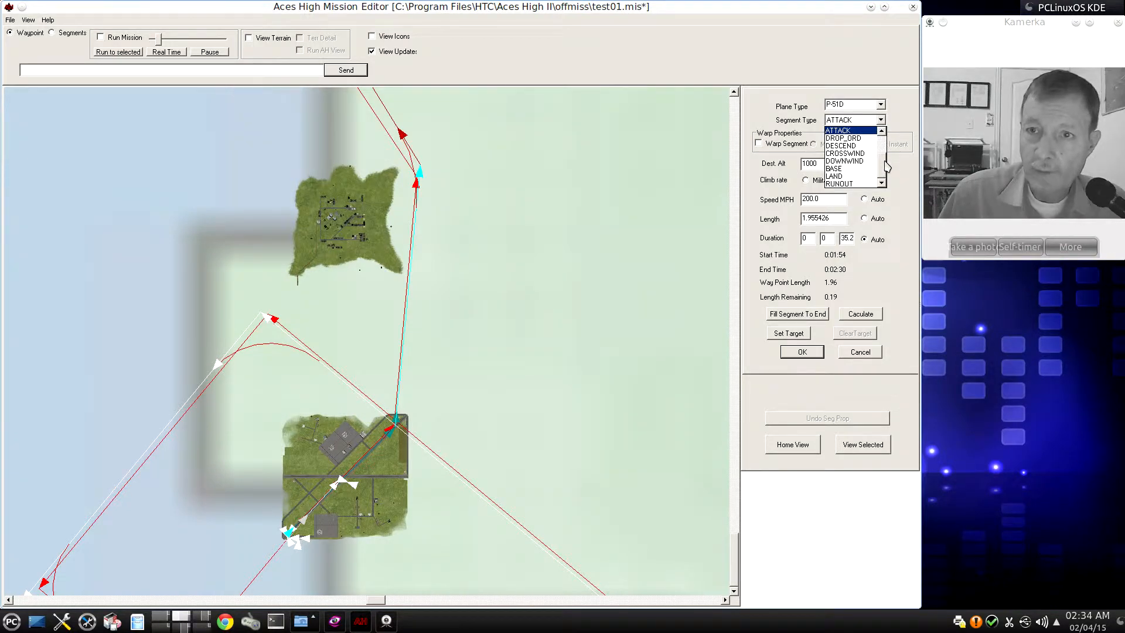
{"action": "left_click_drag", "start_coordinate": [884, 159], "coordinate": [887, 137]}
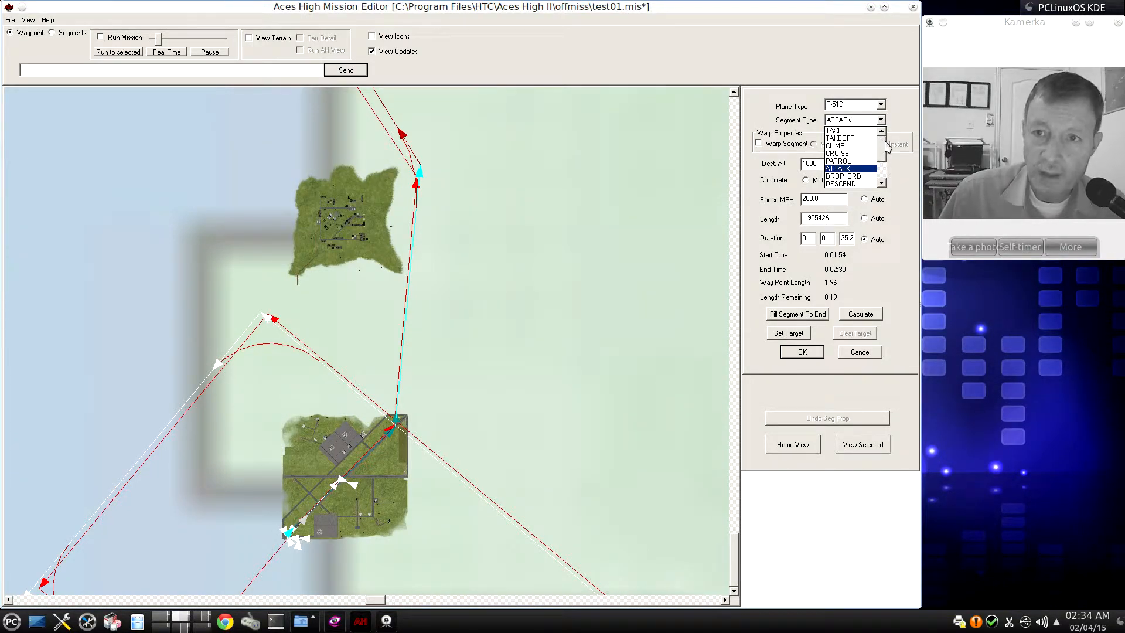
{"action": "mouse_move", "coordinate": [886, 143]}
{"action": "left_mouse_down"}
{"action": "mouse_move", "coordinate": [885, 162]}
{"action": "mouse_move", "coordinate": [887, 147]}
{"action": "left_mouse_up"}
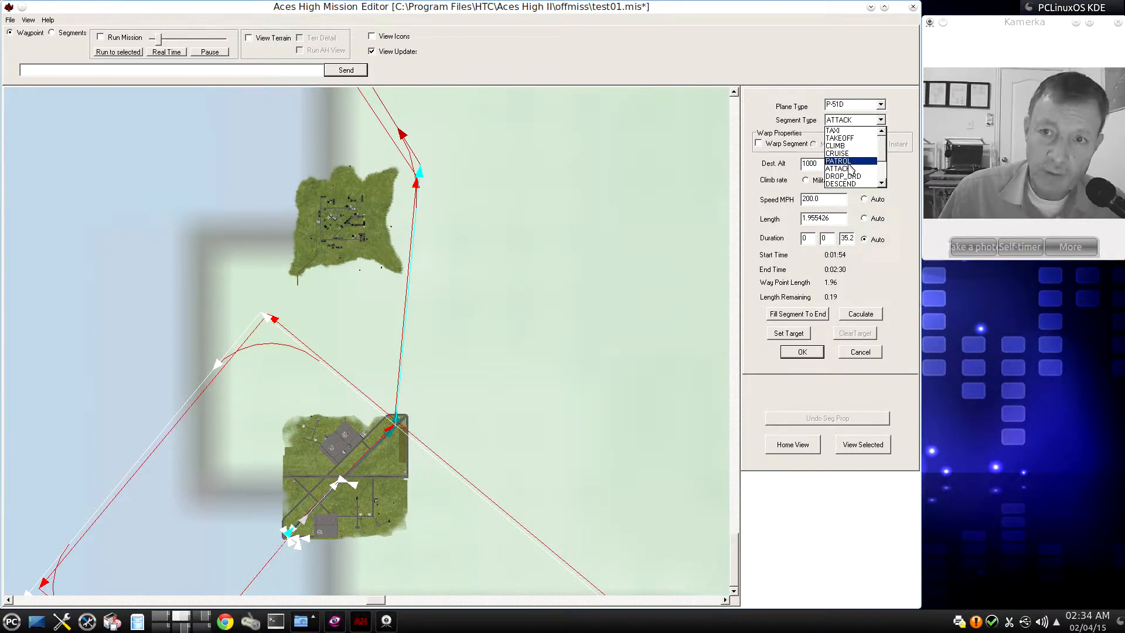
{"action": "scroll", "coordinate": [886, 155], "scroll_direction": "down", "scroll_amount": 1}
{"action": "left_click_drag", "start_coordinate": [886, 155], "coordinate": [886, 160]}
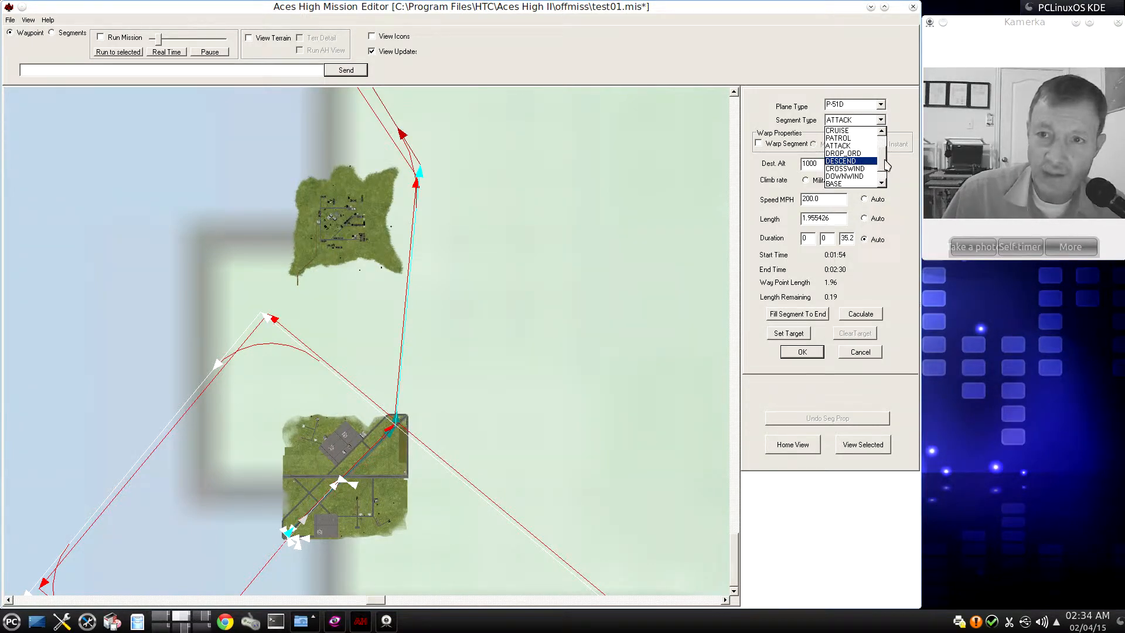
{"action": "left_click_drag", "start_coordinate": [888, 166], "coordinate": [888, 158]}
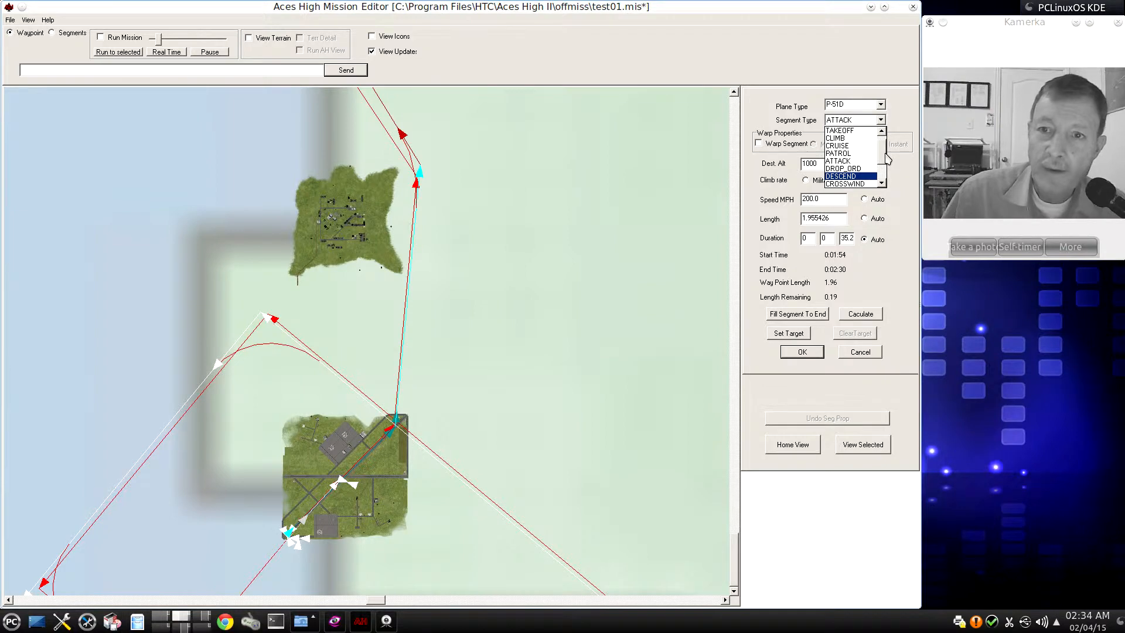
{"action": "left_click", "coordinate": [853, 169]}
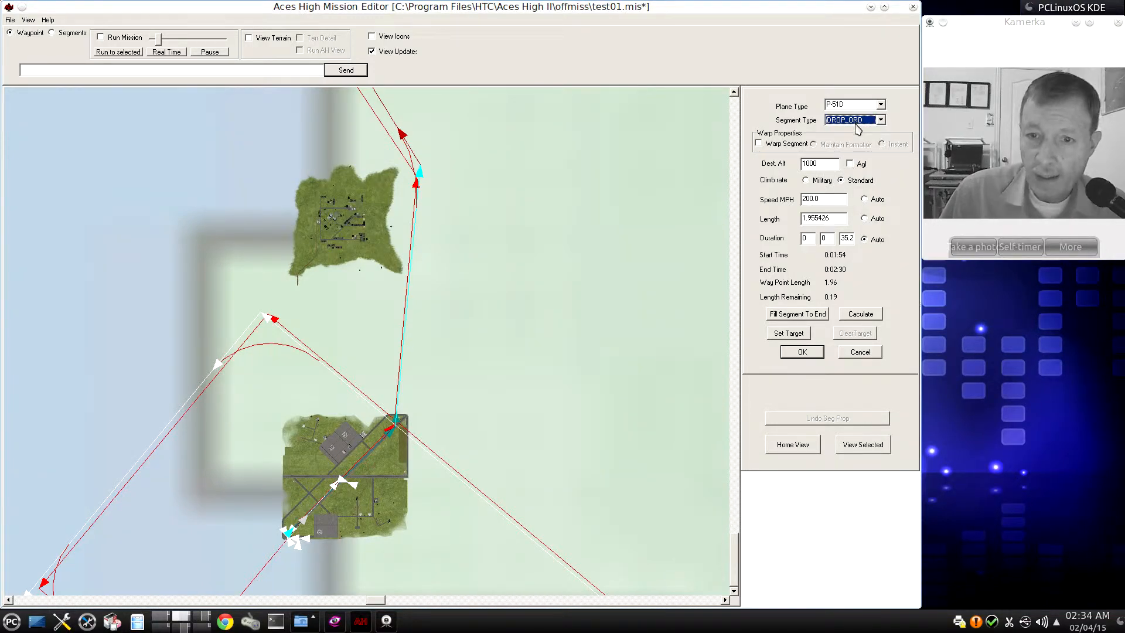
{"action": "left_click", "coordinate": [789, 334]}
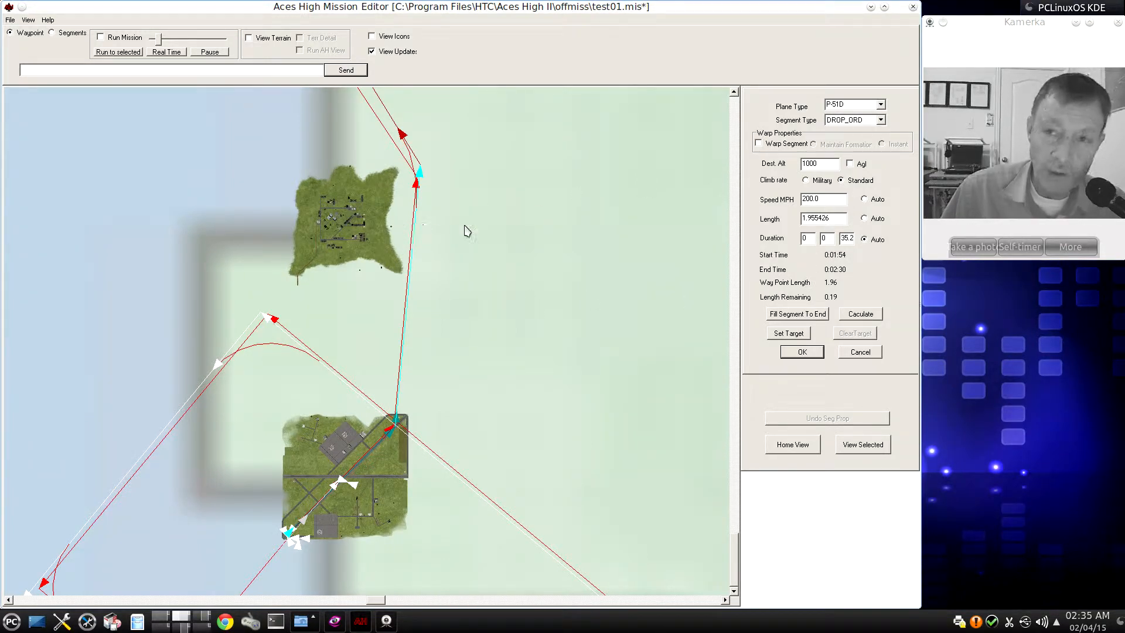
Step: Set the WP 5 segment's type to CRUISE
{"action": "left_click", "coordinate": [881, 120]}
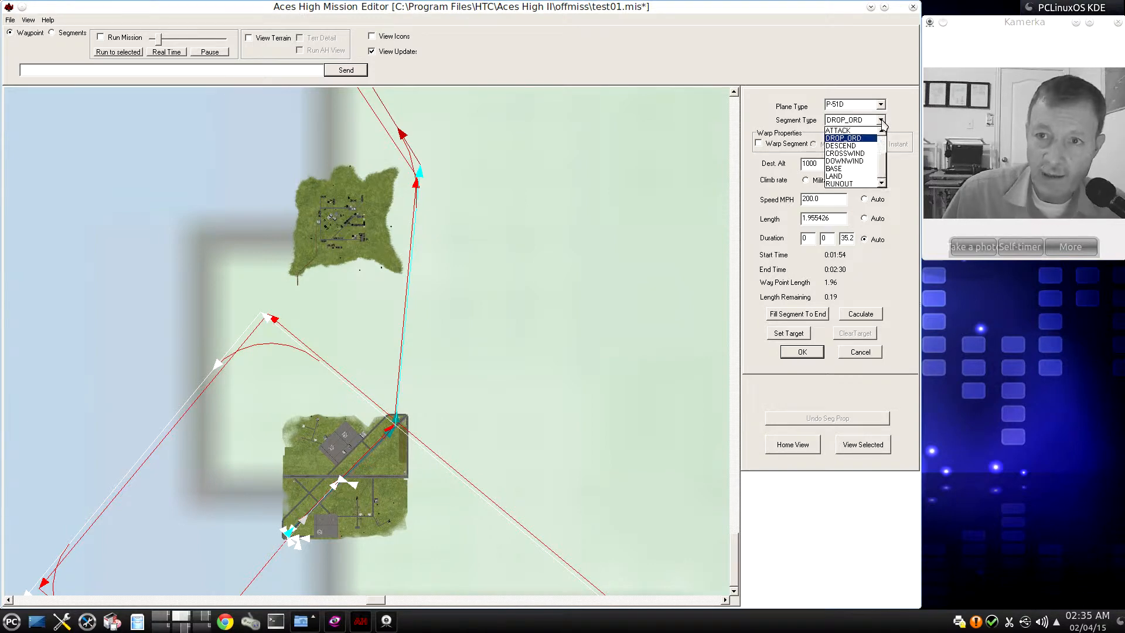
{"action": "left_click_drag", "start_coordinate": [881, 166], "coordinate": [883, 156]}
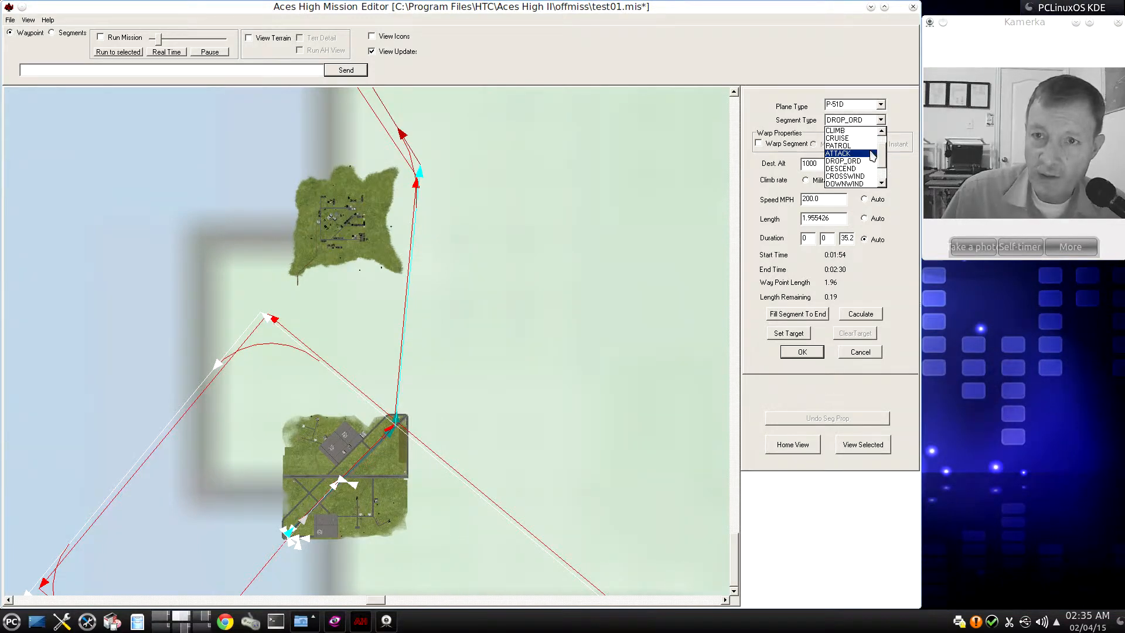
{"action": "left_click", "coordinate": [843, 138]}
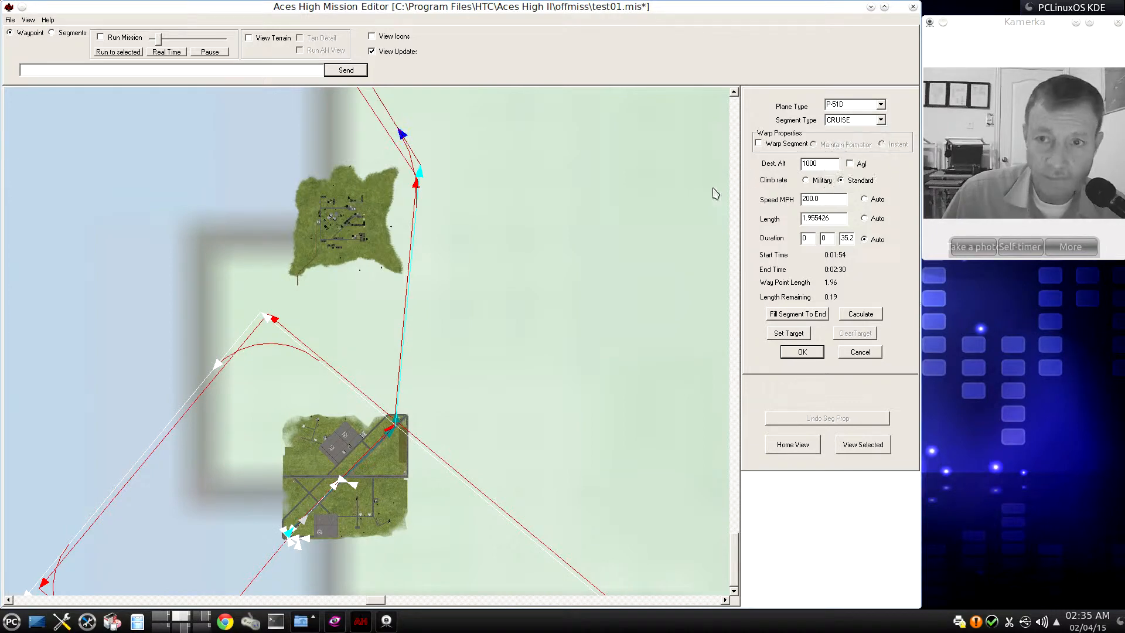
Step: Review the remaining segment types, including CROSSWIND, DOWNWIND, BASE and LAND, and accept the WP 5 segment's properties as CRUISE
{"action": "left_click", "coordinate": [880, 121]}
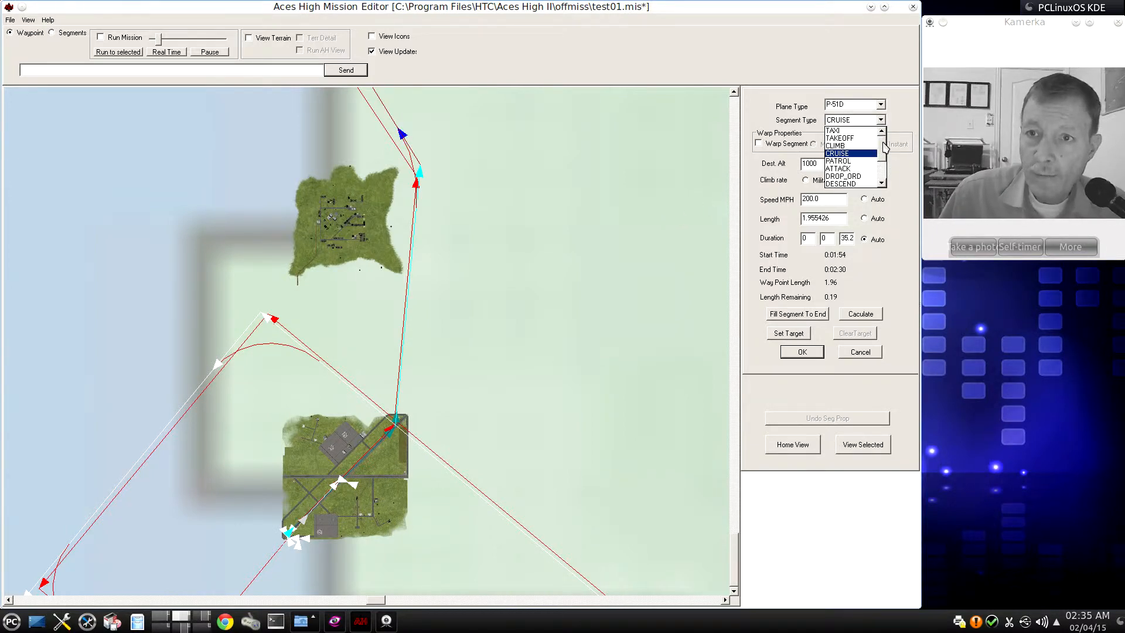
{"action": "left_click_drag", "start_coordinate": [883, 143], "coordinate": [884, 159]}
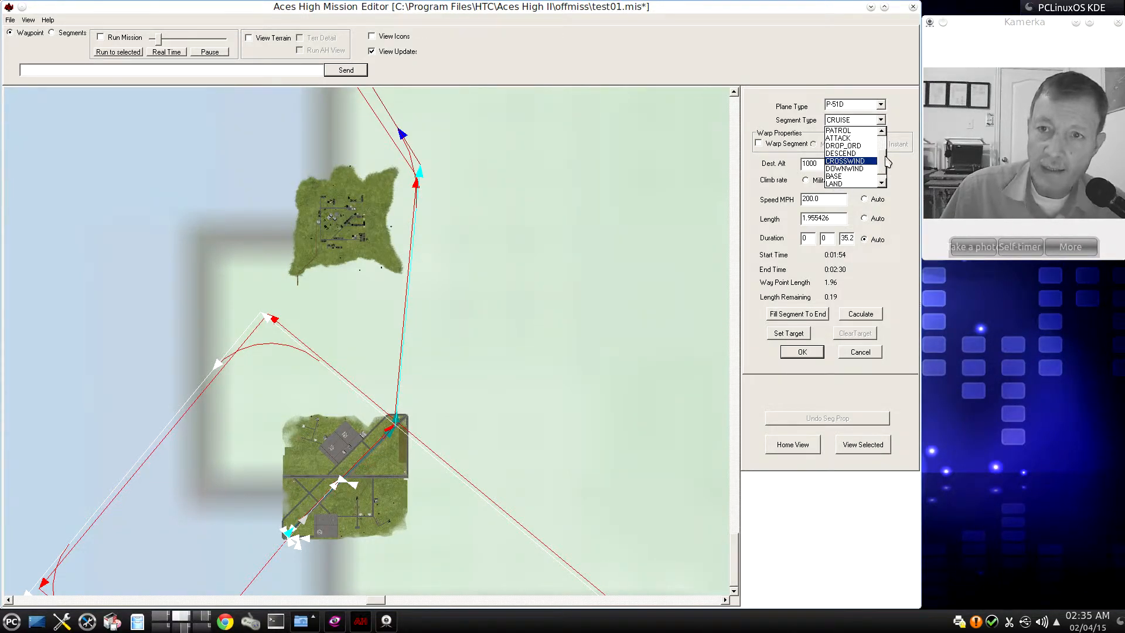
{"action": "scroll", "coordinate": [844, 184], "scroll_direction": "down", "scroll_amount": 1}
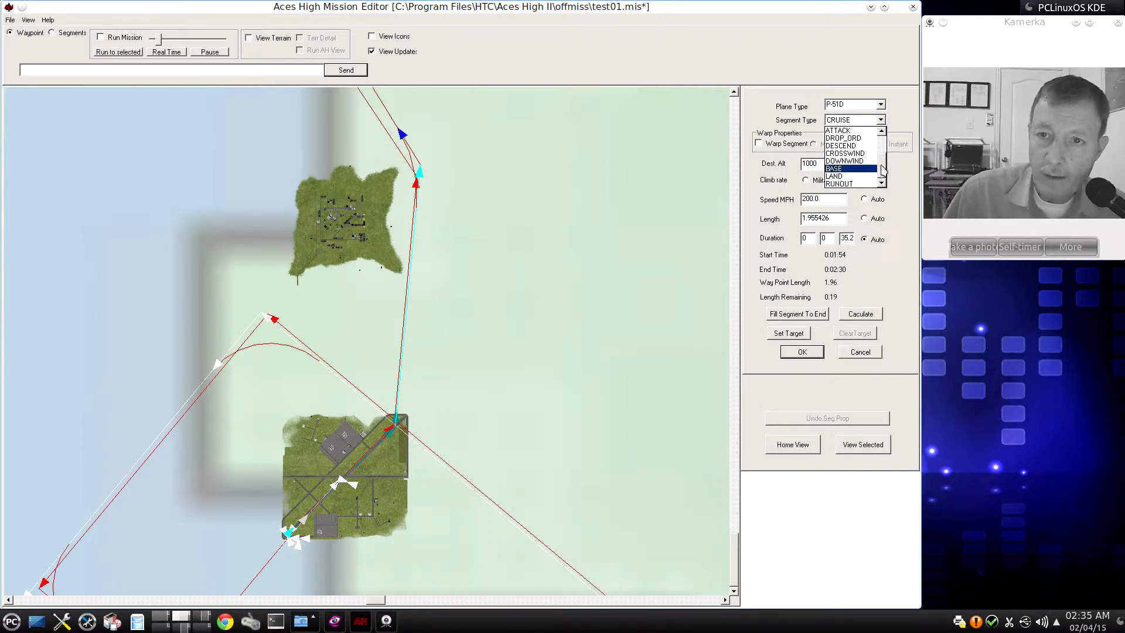
{"action": "left_click_drag", "start_coordinate": [883, 167], "coordinate": [883, 169]}
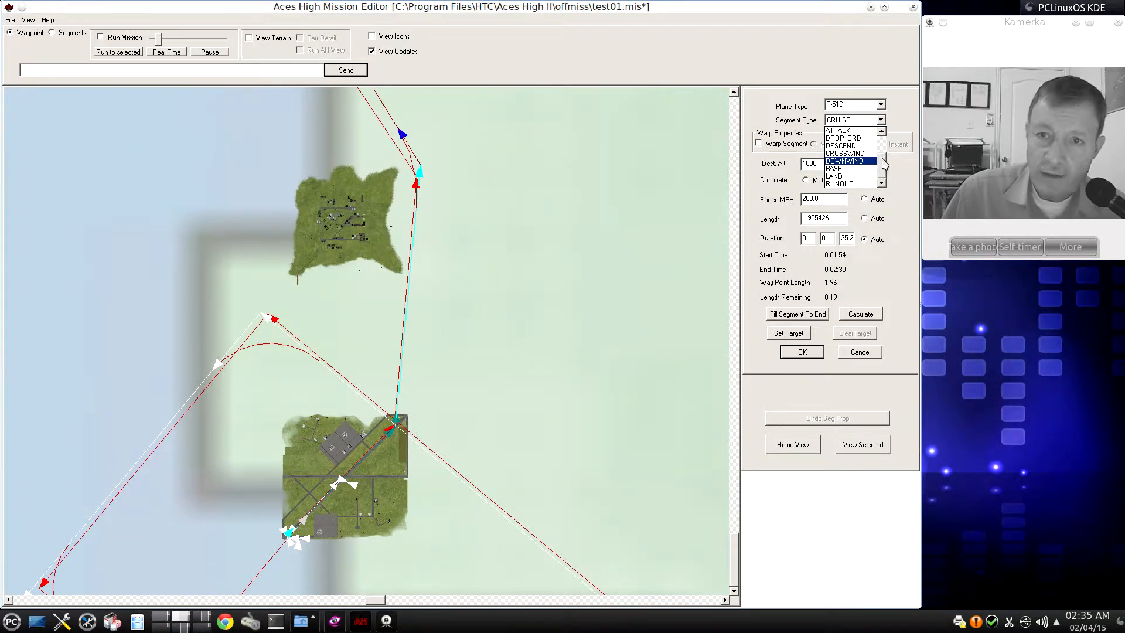
{"action": "scroll", "coordinate": [887, 164], "scroll_direction": "up", "scroll_amount": 3}
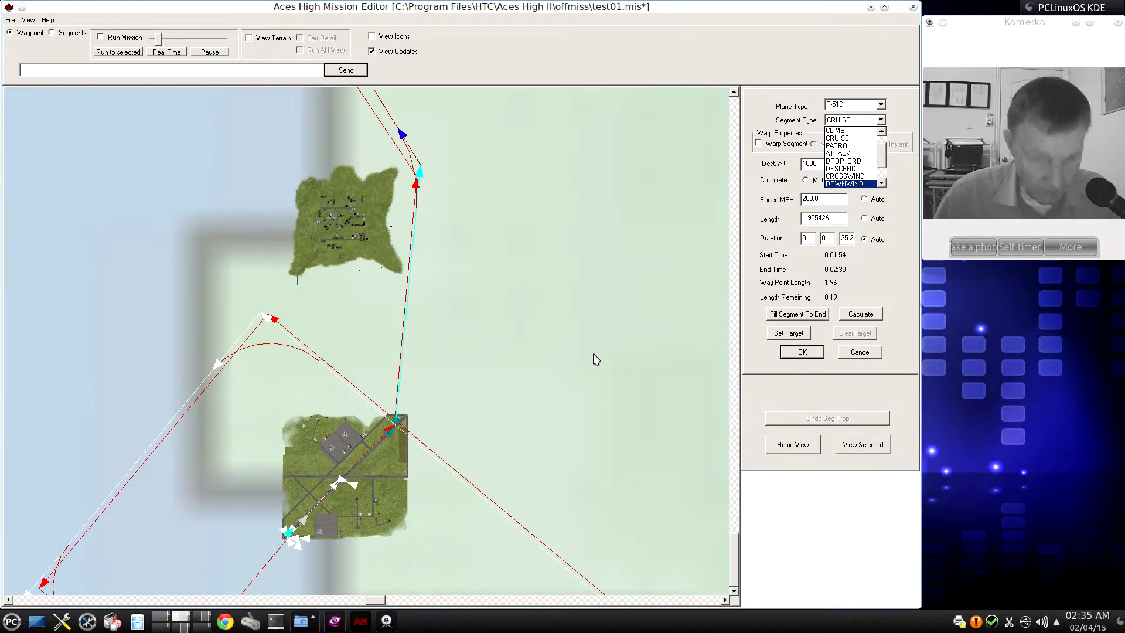
{"action": "left_click", "coordinate": [861, 354]}
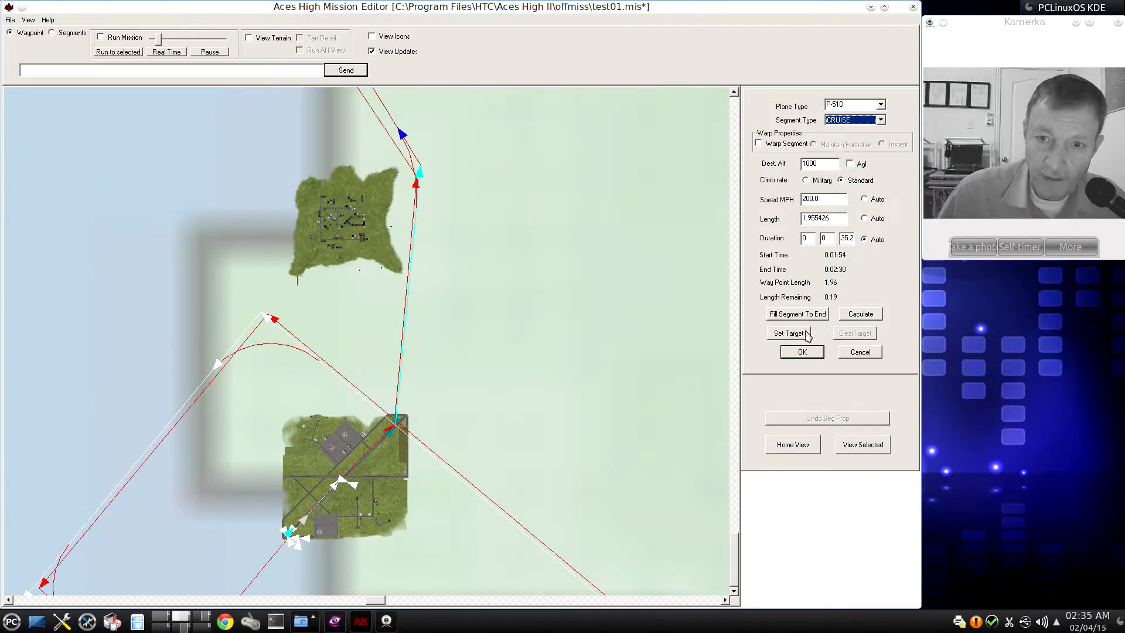
{"action": "left_click", "coordinate": [820, 166]}
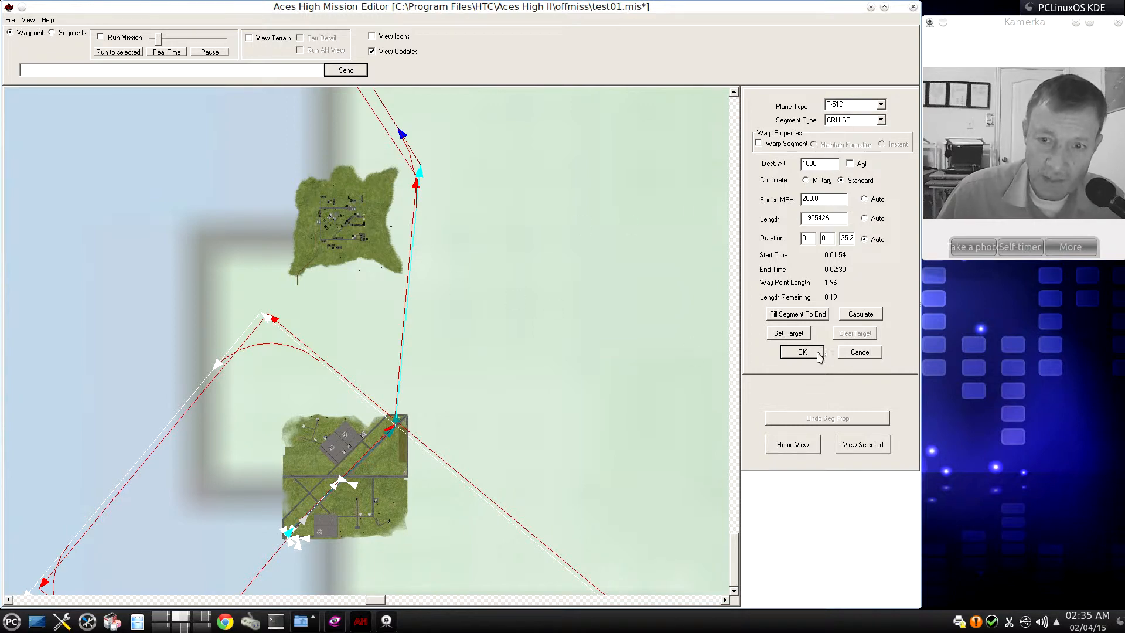
{"action": "left_click", "coordinate": [802, 352]}
Step: Select the inbound leg south of the airfield on the map and expand WP 13 to show its DESCEND segment
{"action": "scroll", "coordinate": [527, 370], "scroll_direction": "down", "scroll_amount": 3}
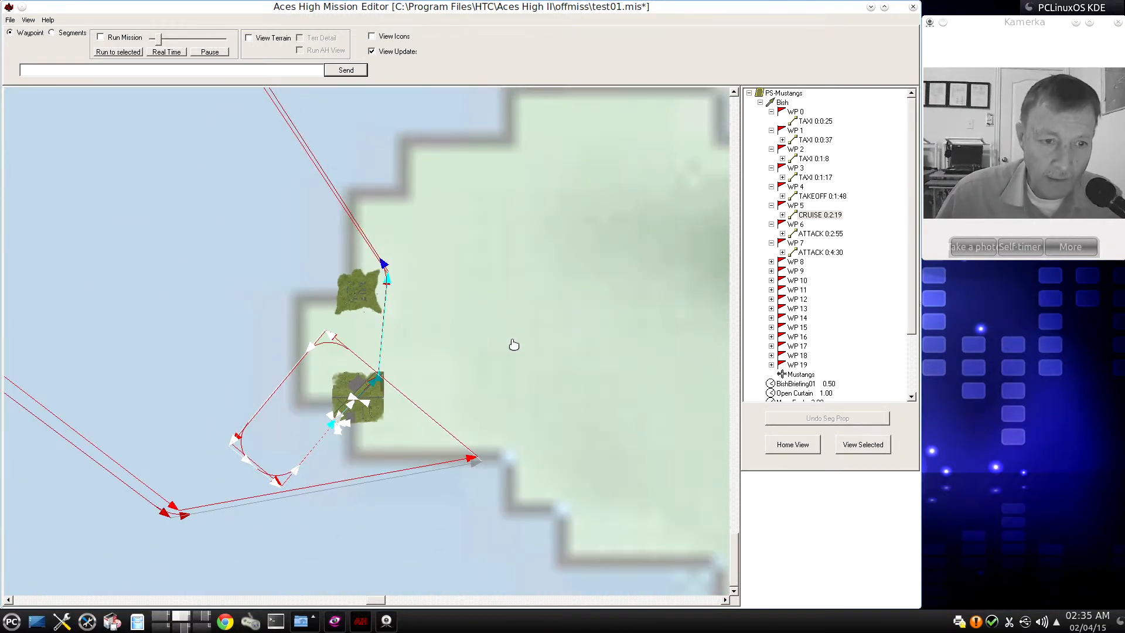
{"action": "right_click_drag", "start_coordinate": [514, 345], "coordinate": [514, 351]}
{"action": "left_click_drag", "start_coordinate": [512, 353], "coordinate": [555, 294]}
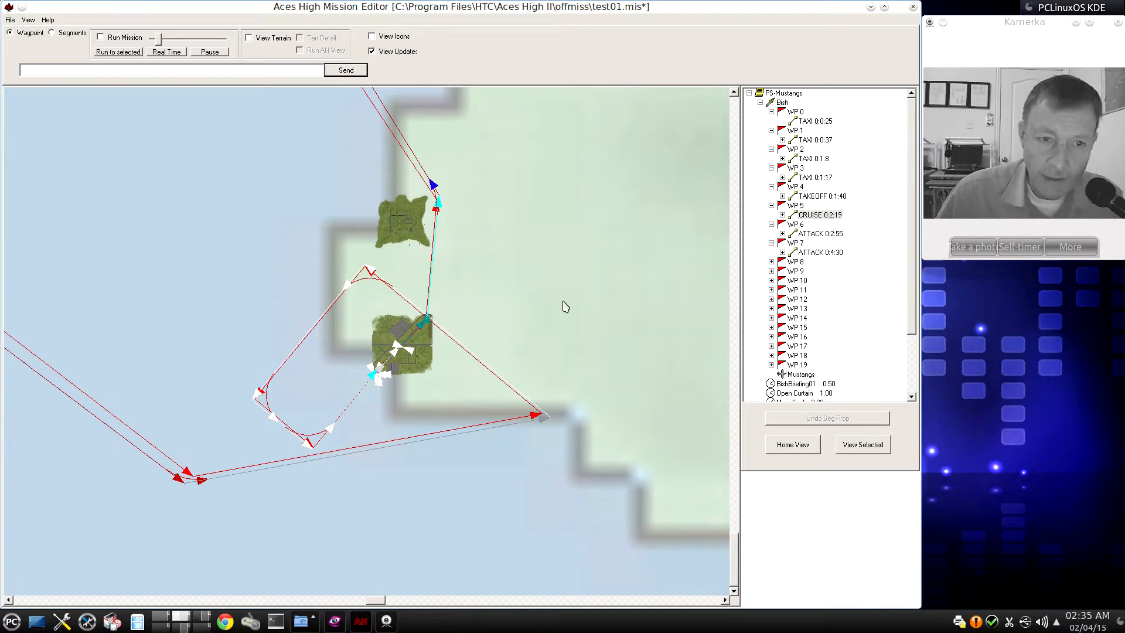
{"action": "left_click", "coordinate": [263, 463]}
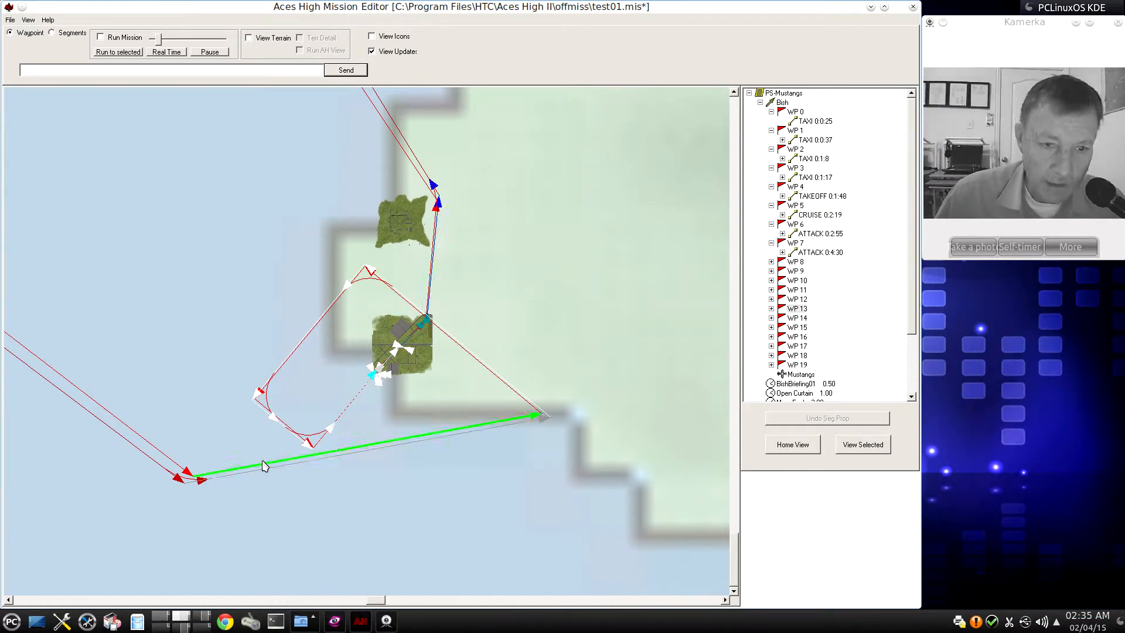
{"action": "left_click", "coordinate": [772, 310]}
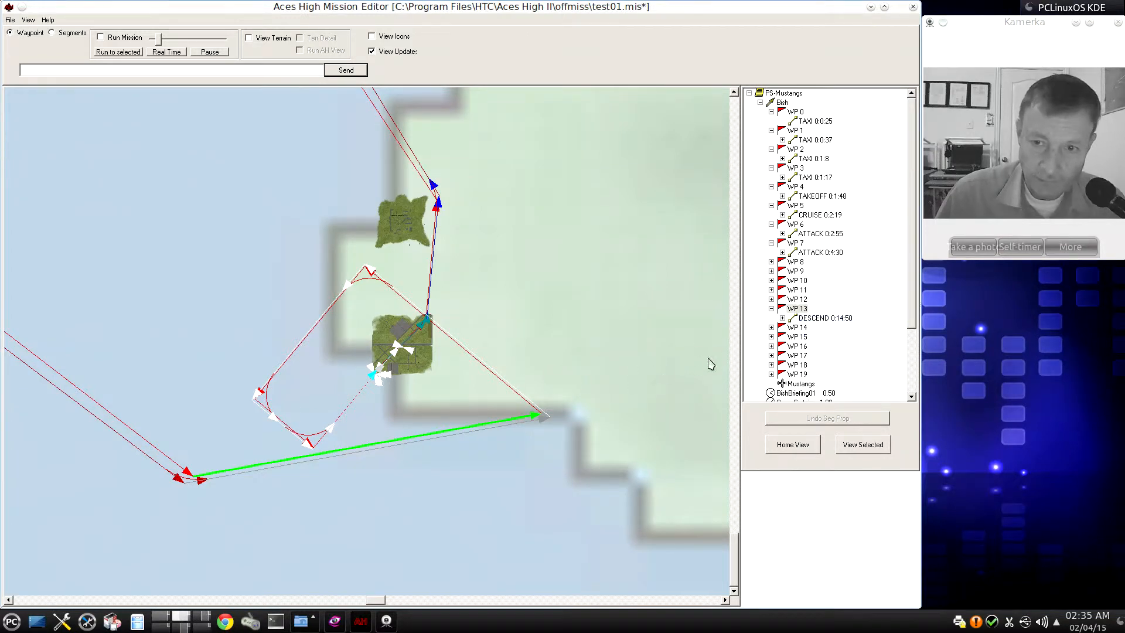
Step: Match the CROSSWIND, DOWNWIND and BASE segments of WP 14, WP 15 and WP 16 to their legs on the map
{"action": "left_click", "coordinate": [772, 328]}
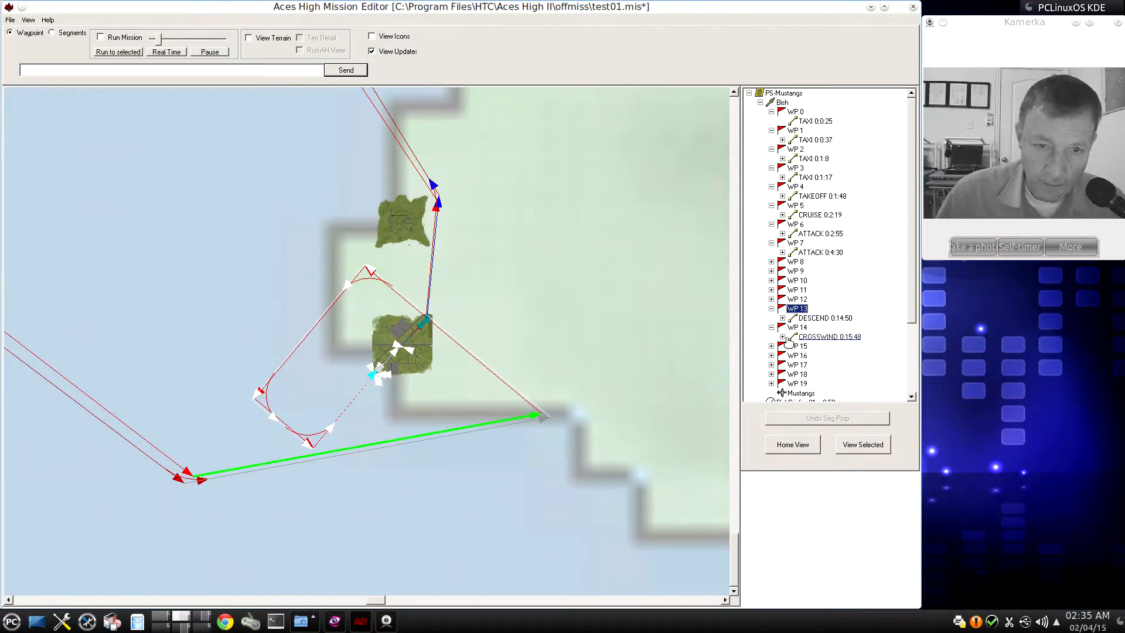
{"action": "left_click", "coordinate": [492, 373]}
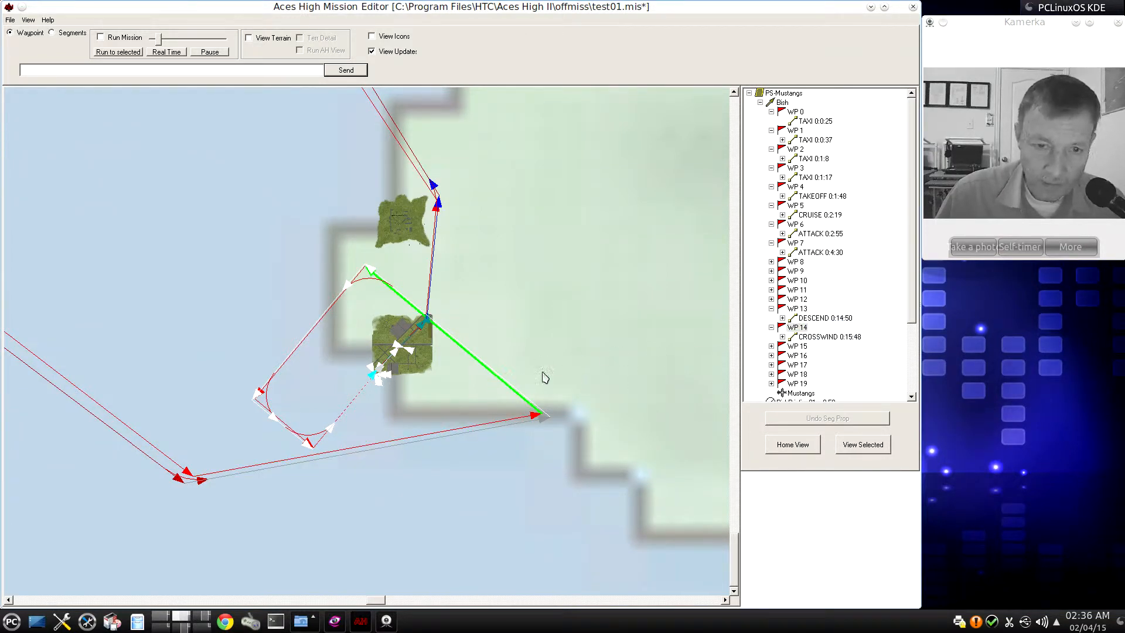
{"action": "left_click", "coordinate": [332, 309]}
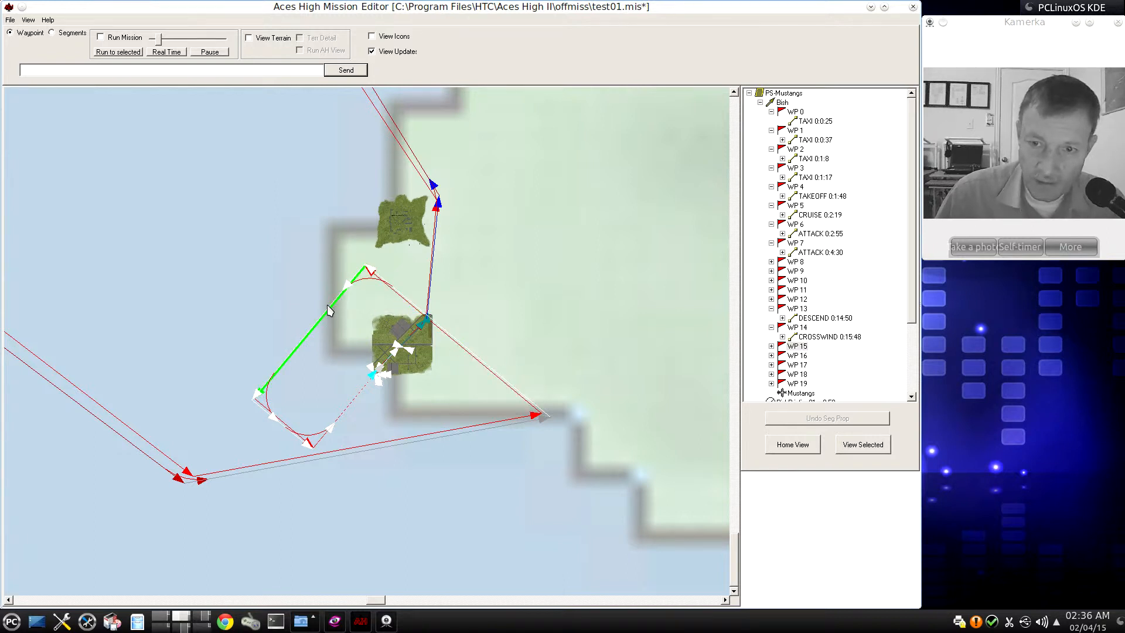
{"action": "left_click", "coordinate": [771, 346]}
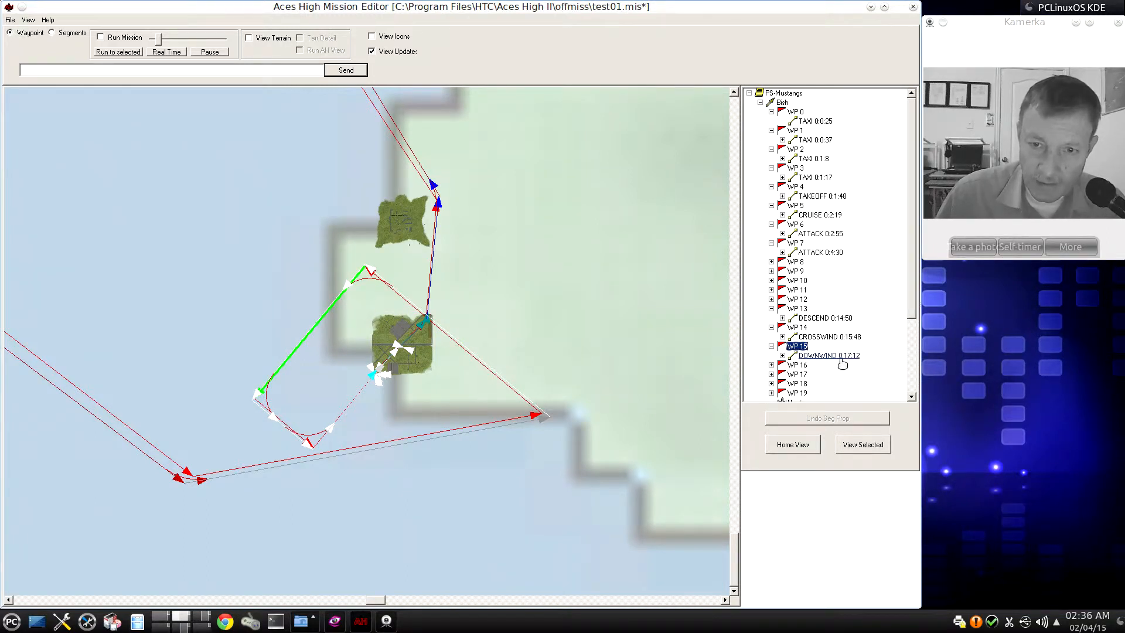
{"action": "left_click", "coordinate": [287, 432]}
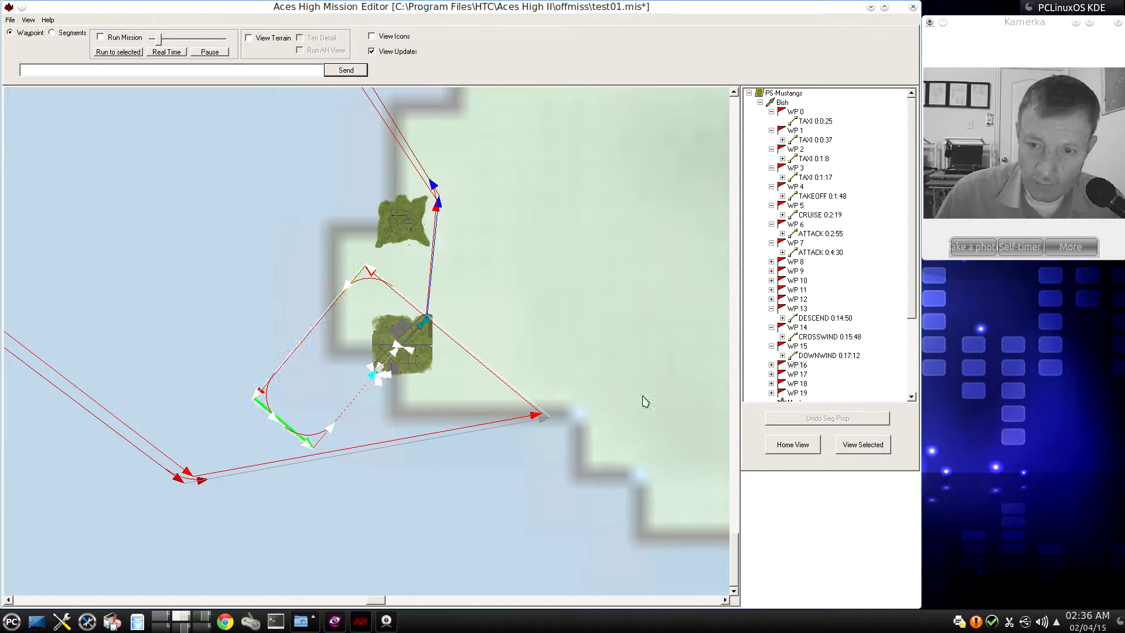
{"action": "left_click", "coordinate": [771, 365]}
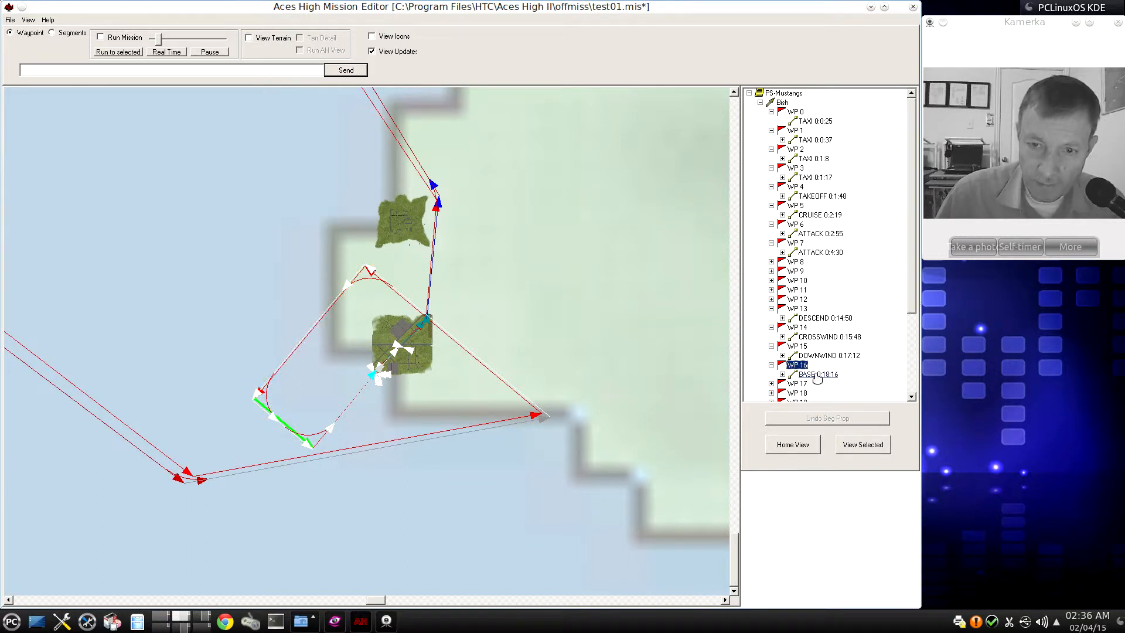
{"action": "scroll", "coordinate": [886, 334], "scroll_direction": "down", "scroll_amount": 2}
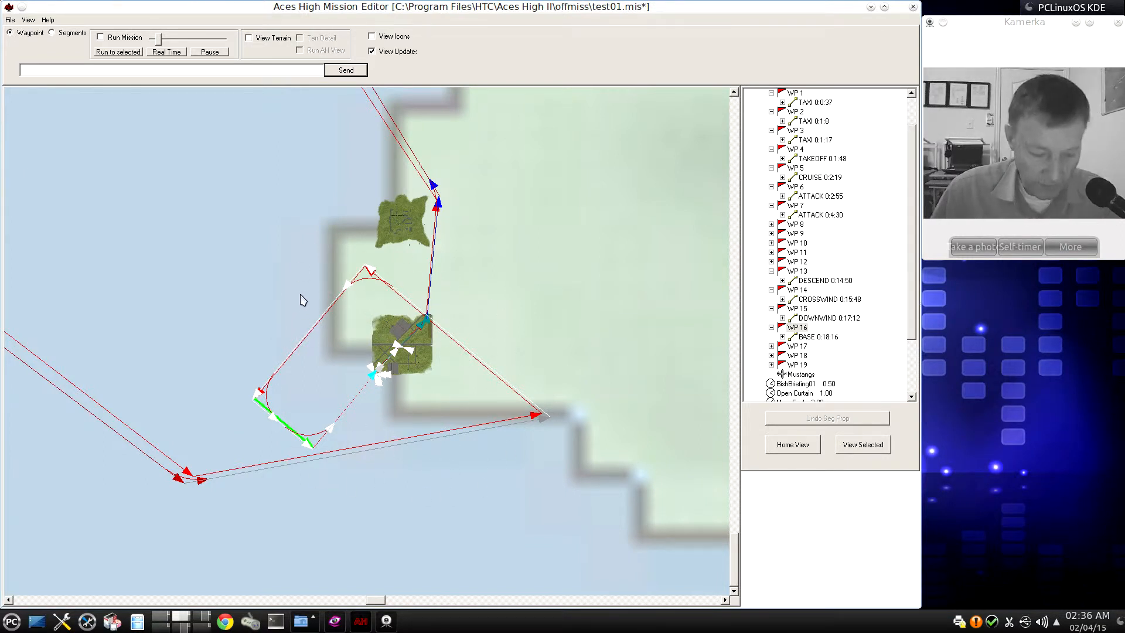
{"action": "scroll", "coordinate": [307, 279], "scroll_direction": "down", "scroll_amount": 4}
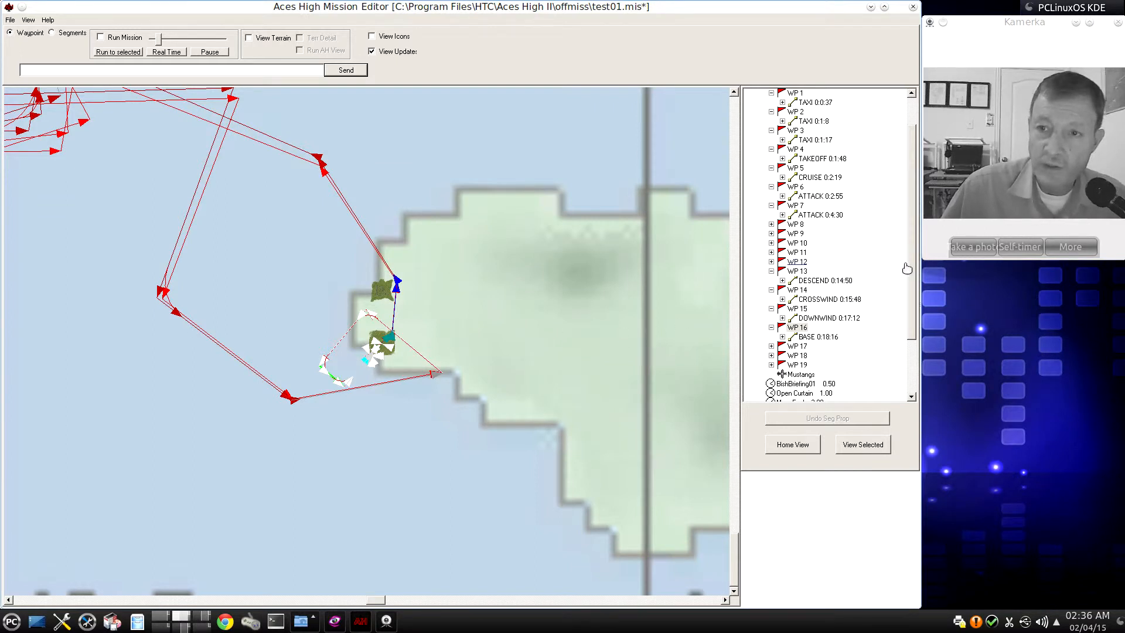
{"action": "left_click_drag", "start_coordinate": [911, 266], "coordinate": [909, 225]}
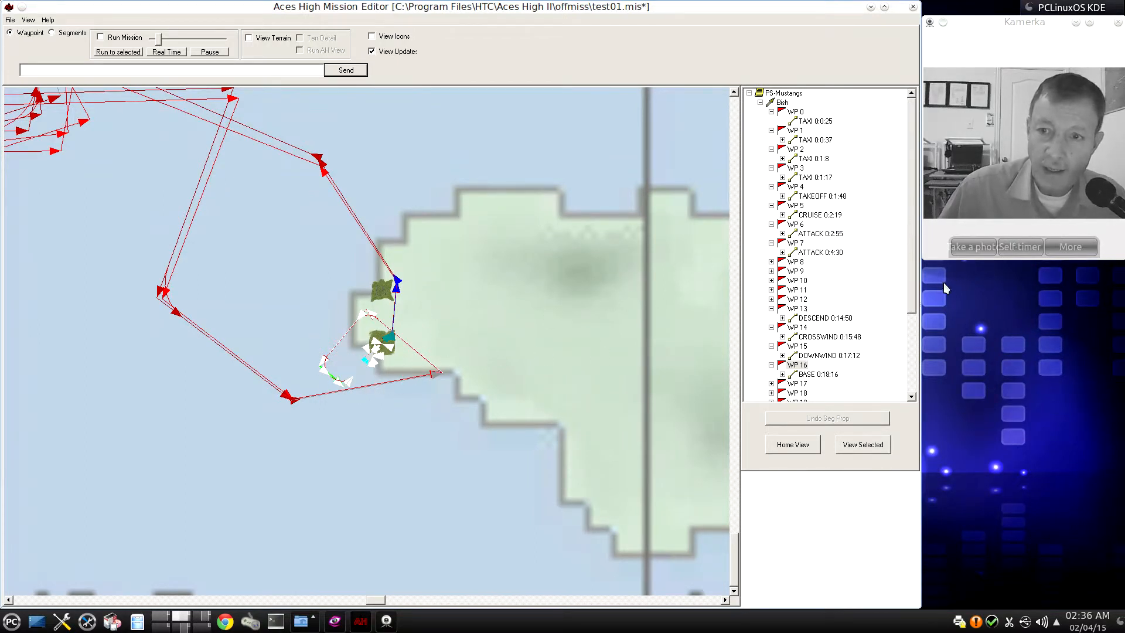
{"action": "left_click_drag", "start_coordinate": [917, 287], "coordinate": [914, 311]}
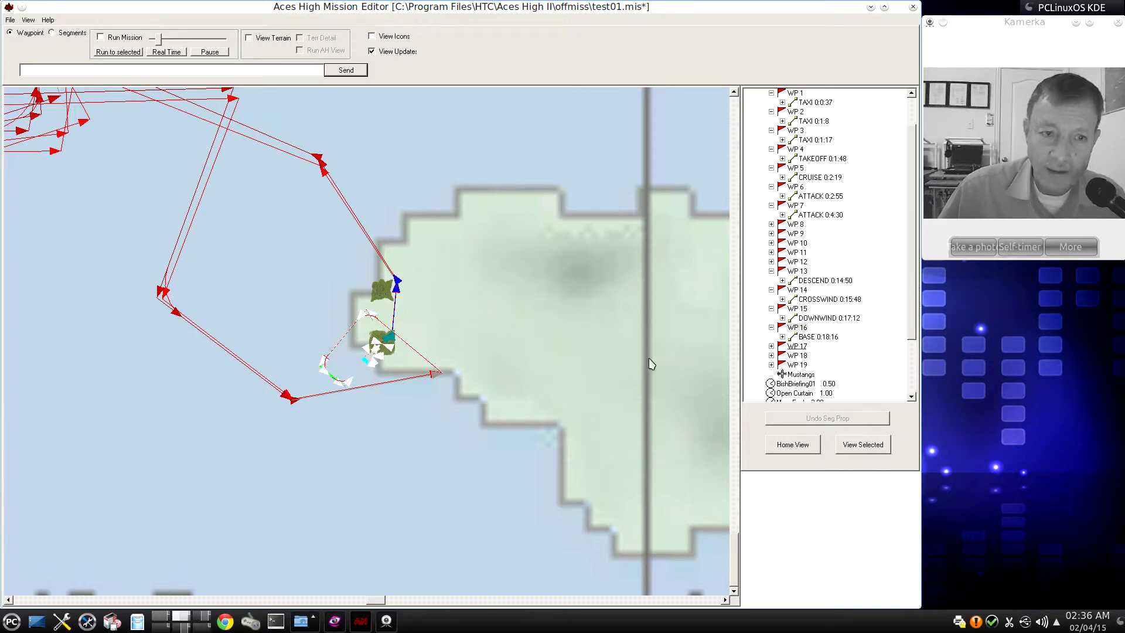
Step: Open the properties of WP 16's BASE segment, review the available segment types, and cancel the edit
{"action": "scroll", "coordinate": [447, 329], "scroll_direction": "up", "scroll_amount": 3}
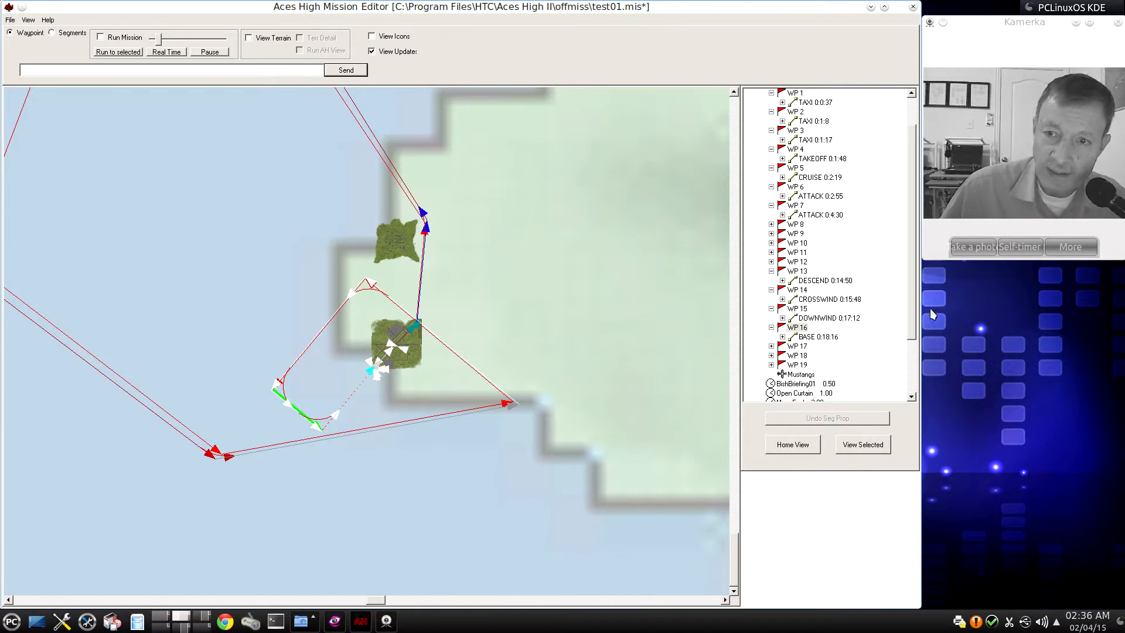
{"action": "right_click", "coordinate": [823, 341]}
{"action": "left_click", "coordinate": [853, 344]}
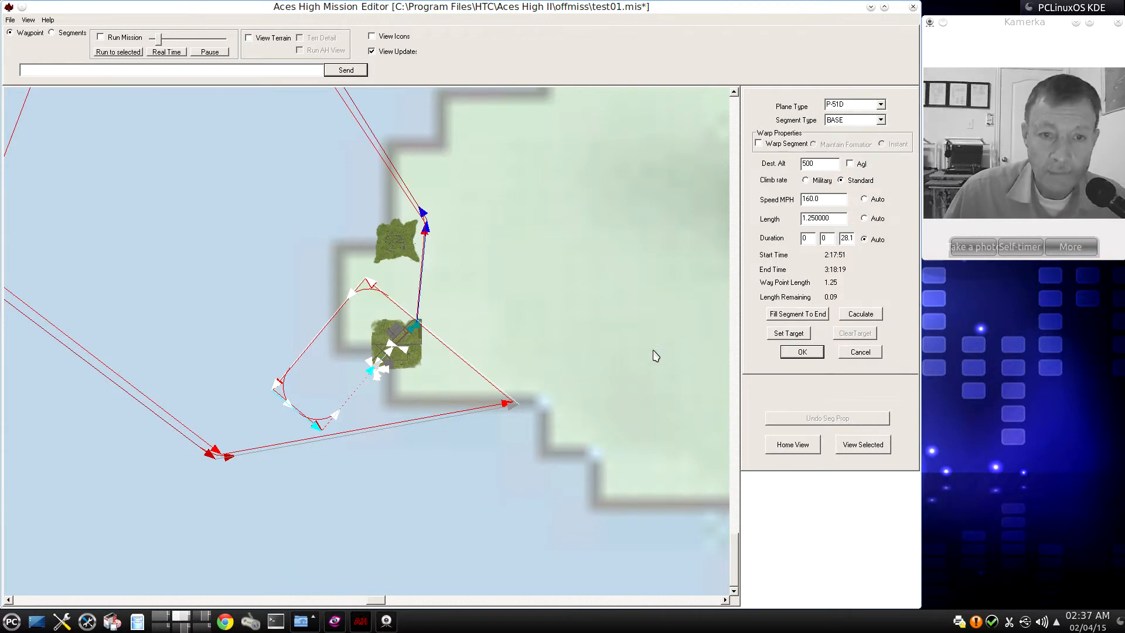
{"action": "left_click", "coordinate": [881, 120]}
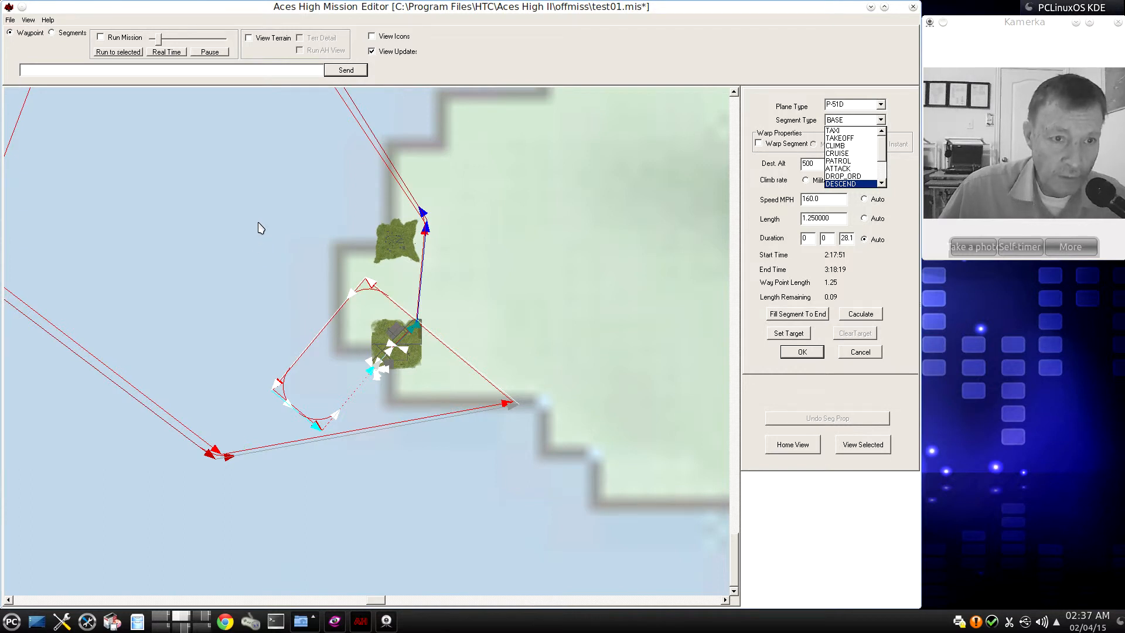
{"action": "left_click", "coordinate": [873, 350]}
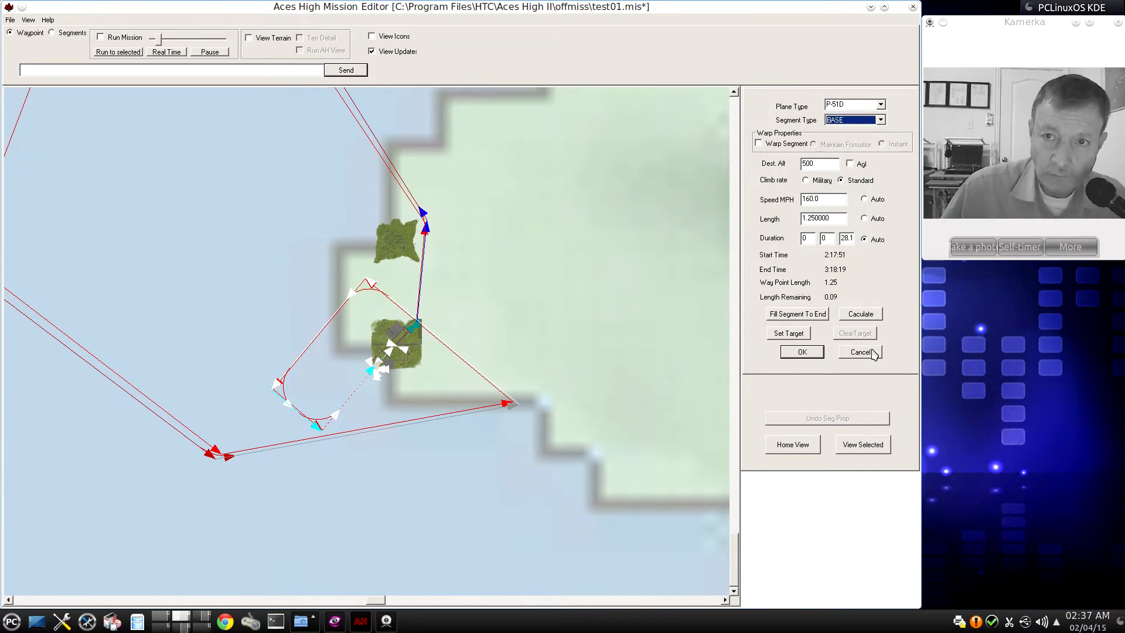
{"action": "left_click", "coordinate": [860, 352]}
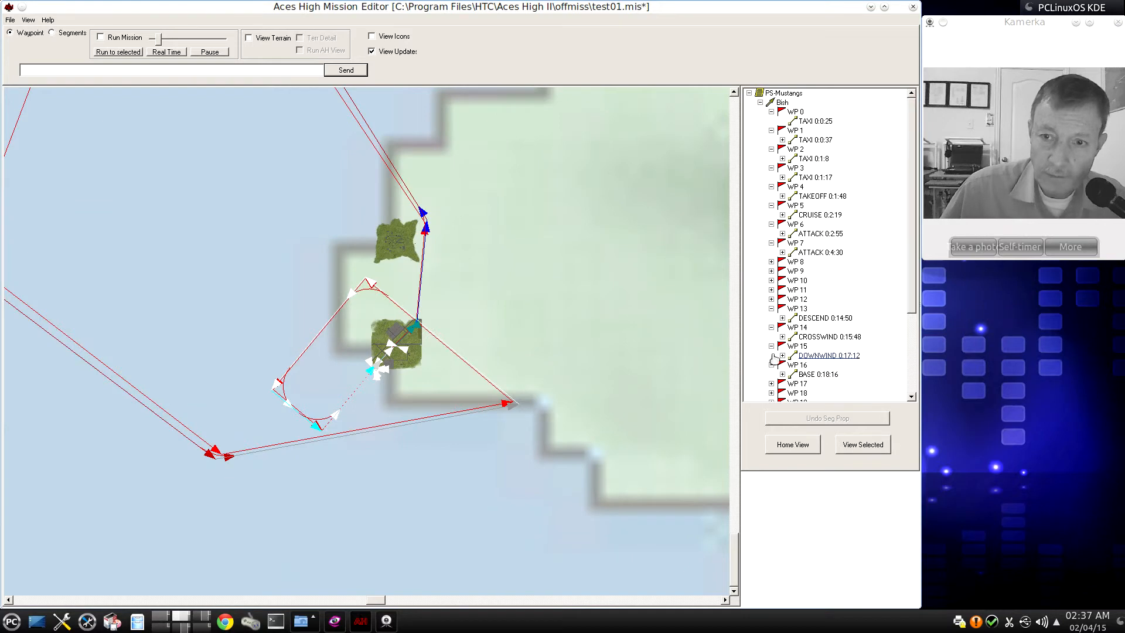
Step: Examine the whole Mustang route between the two islands on the map, including WP 10's leg
{"action": "scroll", "coordinate": [253, 251], "scroll_direction": "down", "scroll_amount": 2}
{"action": "scroll", "coordinate": [253, 251], "scroll_direction": "down", "scroll_amount": 2}
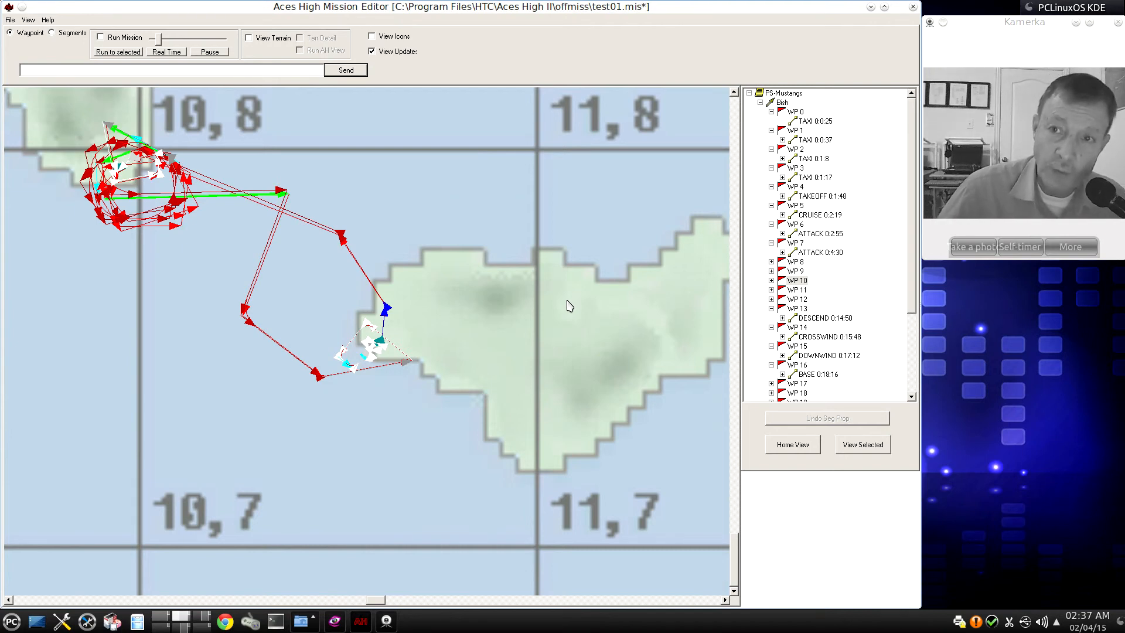
{"action": "mouse_move", "coordinate": [909, 280]}
{"action": "left_mouse_down"}
{"action": "mouse_move", "coordinate": [918, 355]}
{"action": "mouse_move", "coordinate": [916, 266]}
{"action": "left_mouse_up"}
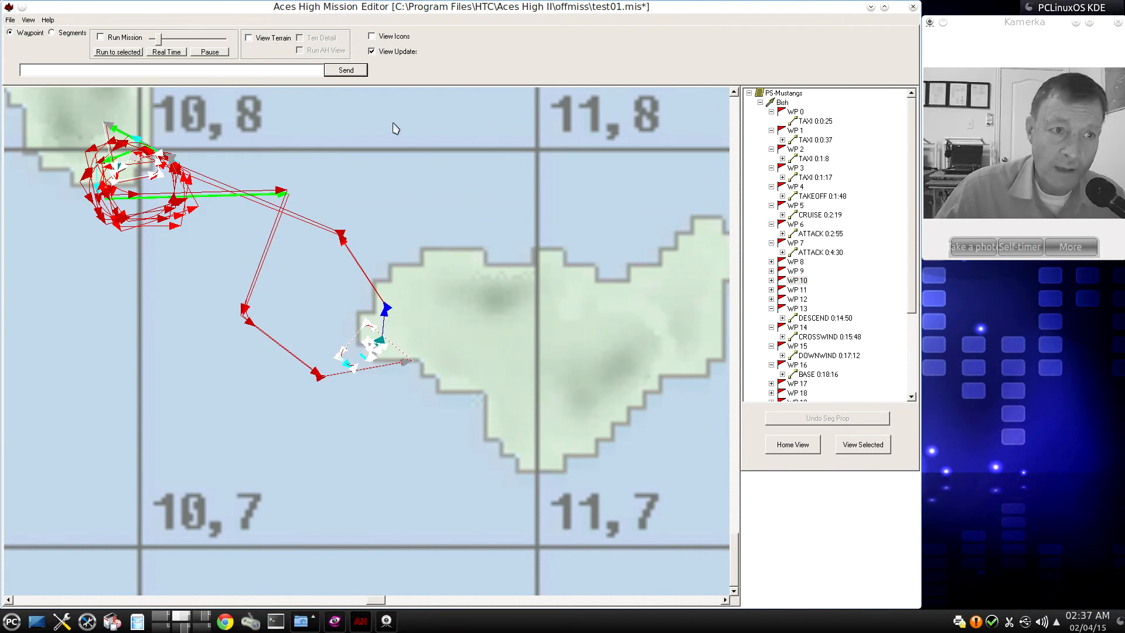